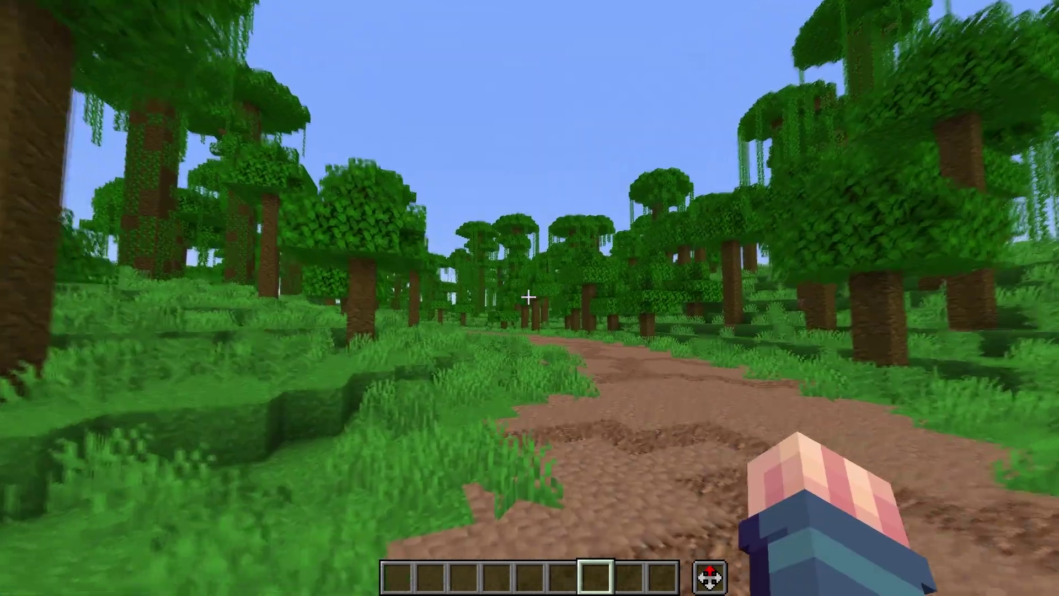
pyautogui.press('w')
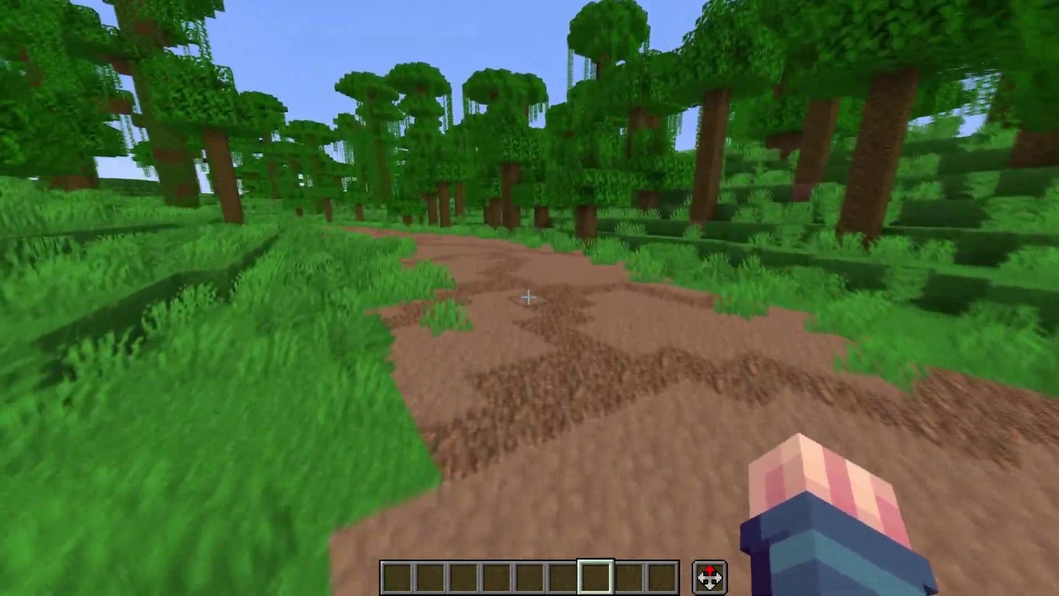
pyautogui.press('w')
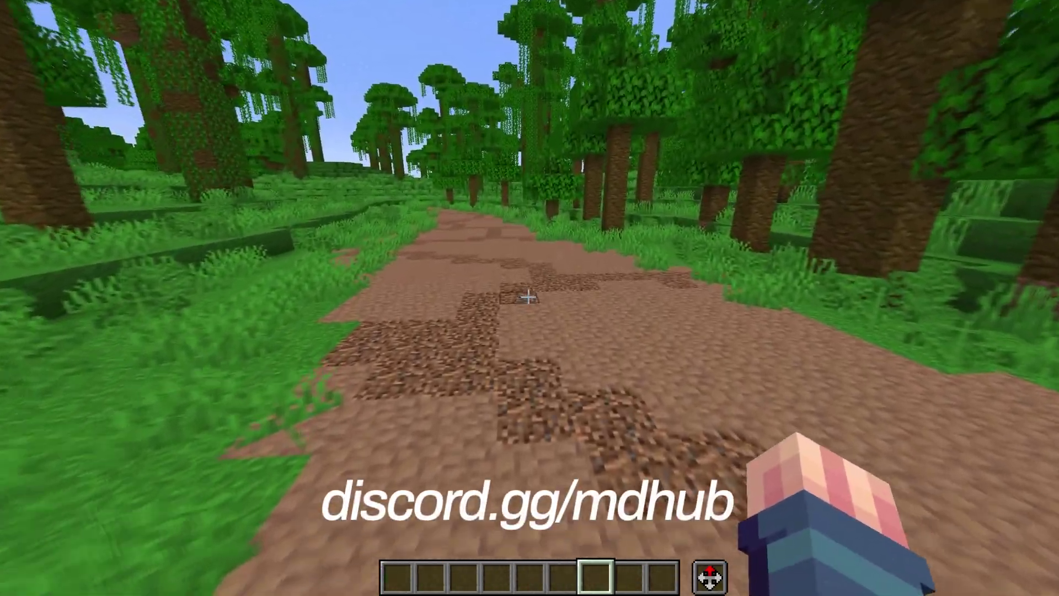
pyautogui.press('w')
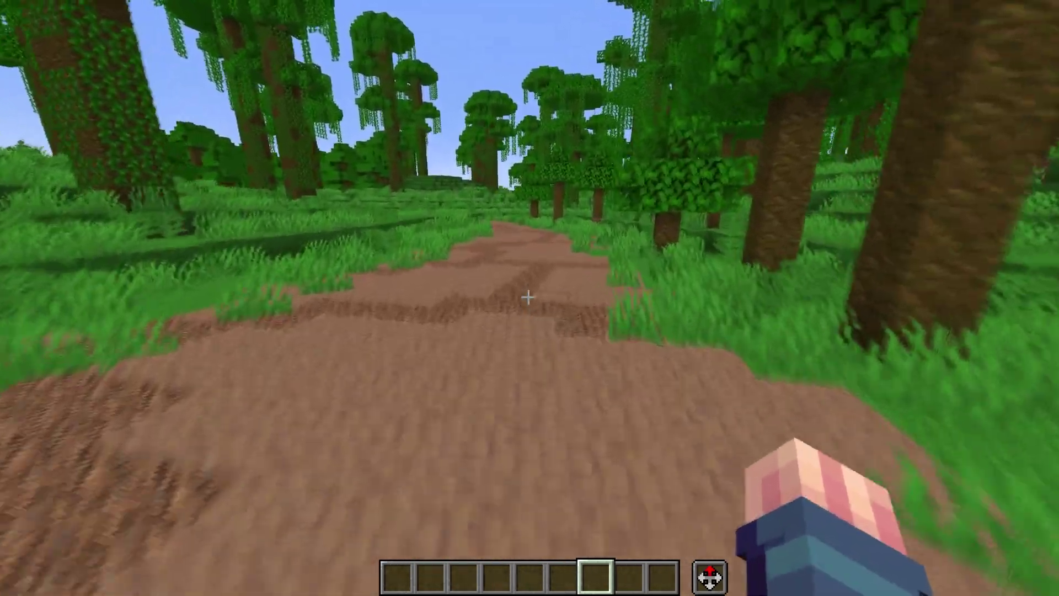
pyautogui.press('w')
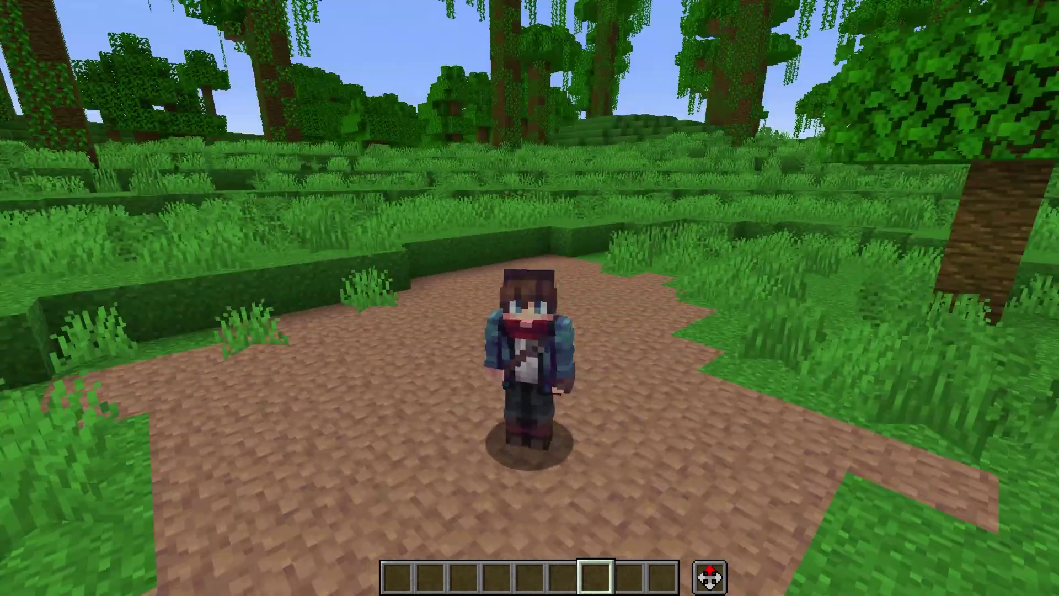
pyautogui.press('w')
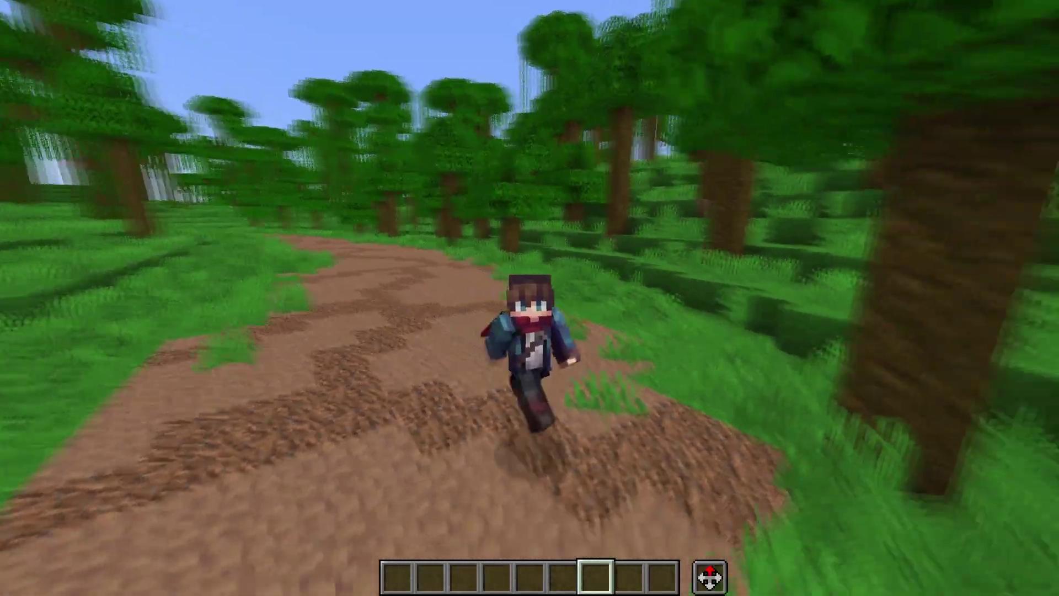
pyautogui.press('w')
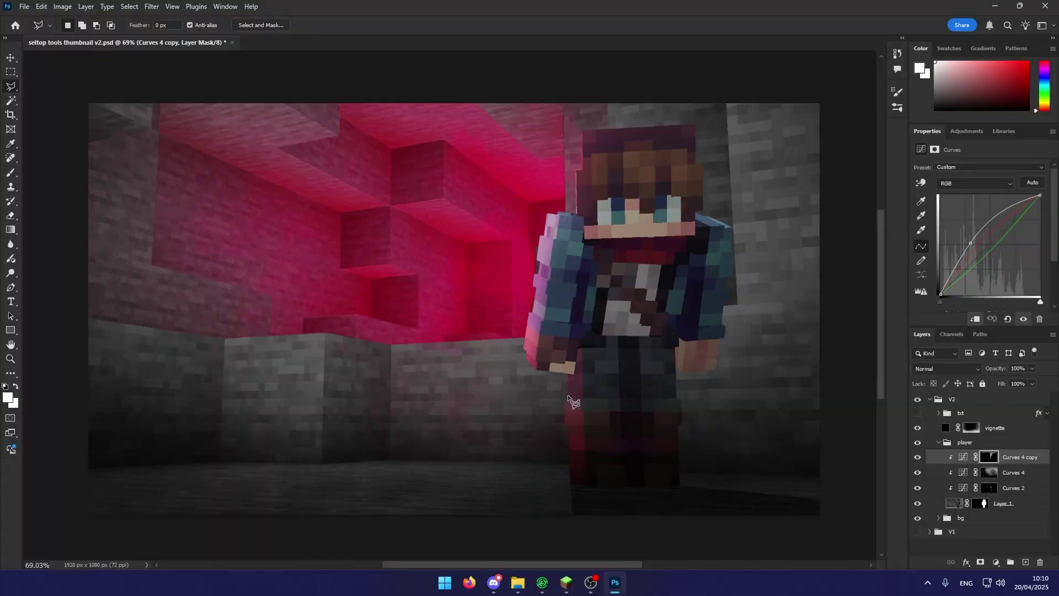
# Add a white Solid Color fill layer above the Curves 4 copy layer and invert its mask to black
pyautogui.scroll(1, 568, 396)
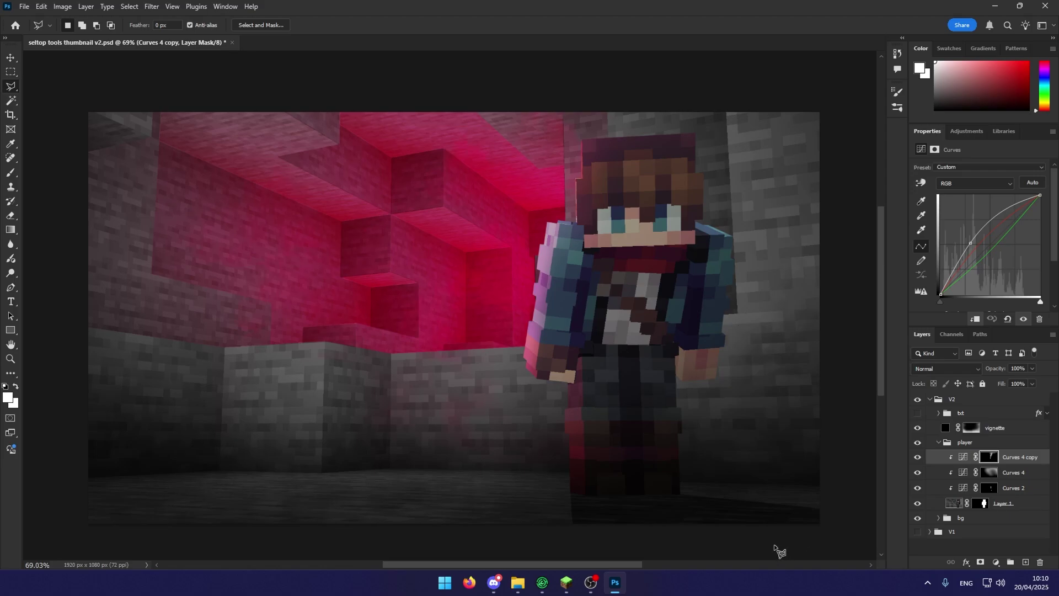
pyautogui.click(996, 563)
pyautogui.click(988, 368)
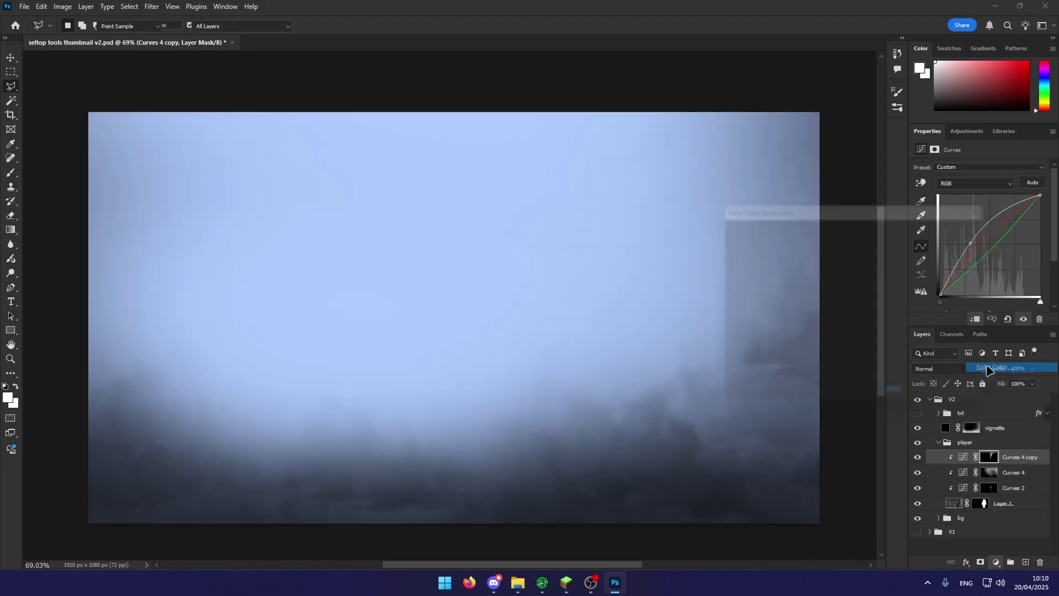
pyautogui.click(965, 223)
pyautogui.hotkey('ctrl', 'i')
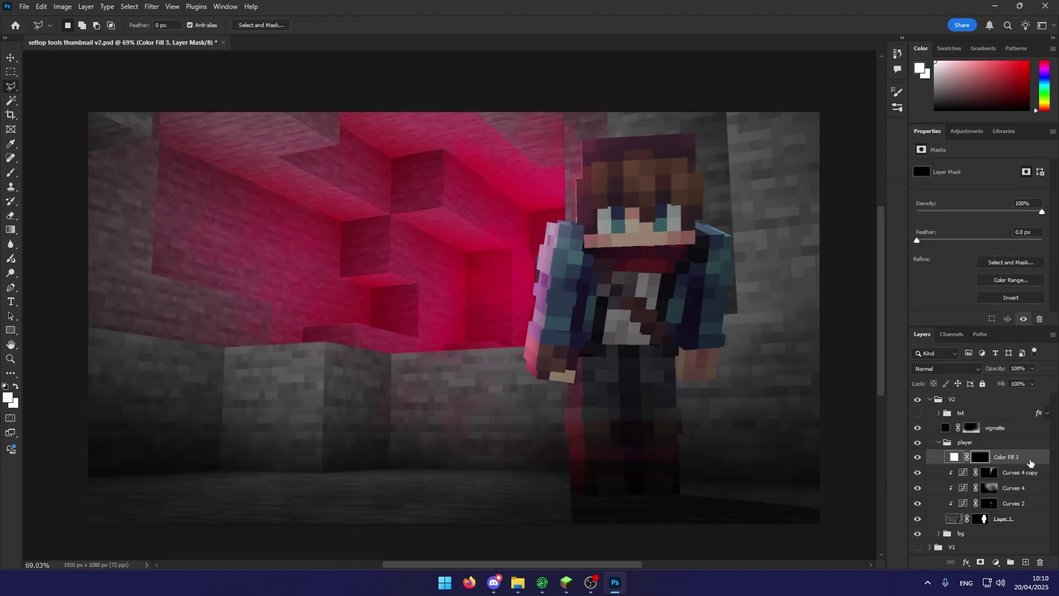
# Group the white fill layer, add a mask to the group, and select the fill layer's own mask for editing
pyautogui.hotkey('ctrl', 'g')
pyautogui.click(981, 563)
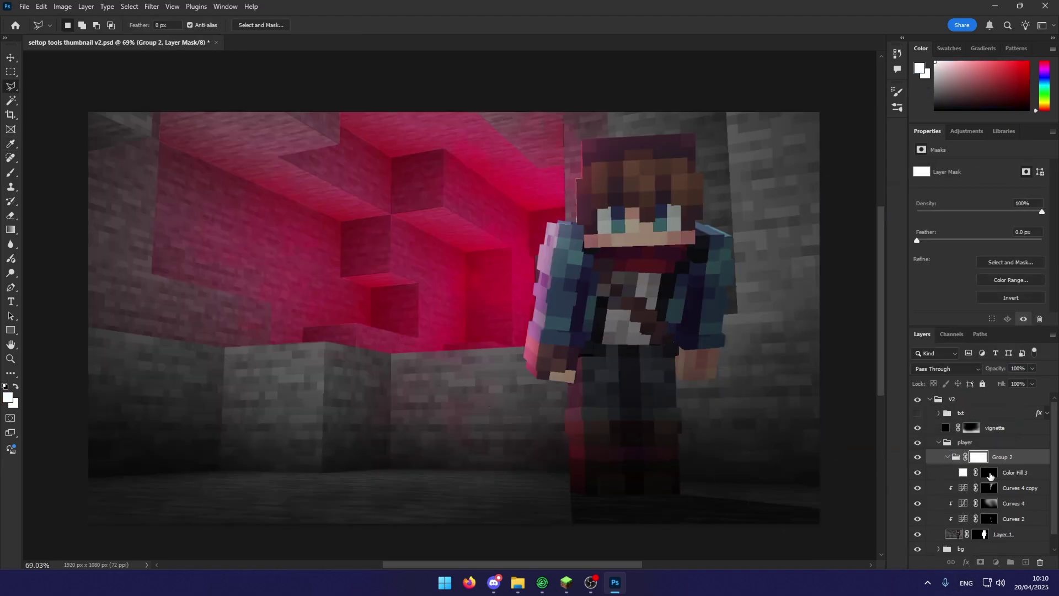
pyautogui.click(989, 474)
# Outline a thin strip on the lower outer edge of the character's hand with the Polygonal Lasso and fill it white on the mask
pyautogui.scroll(10, 544, 379)
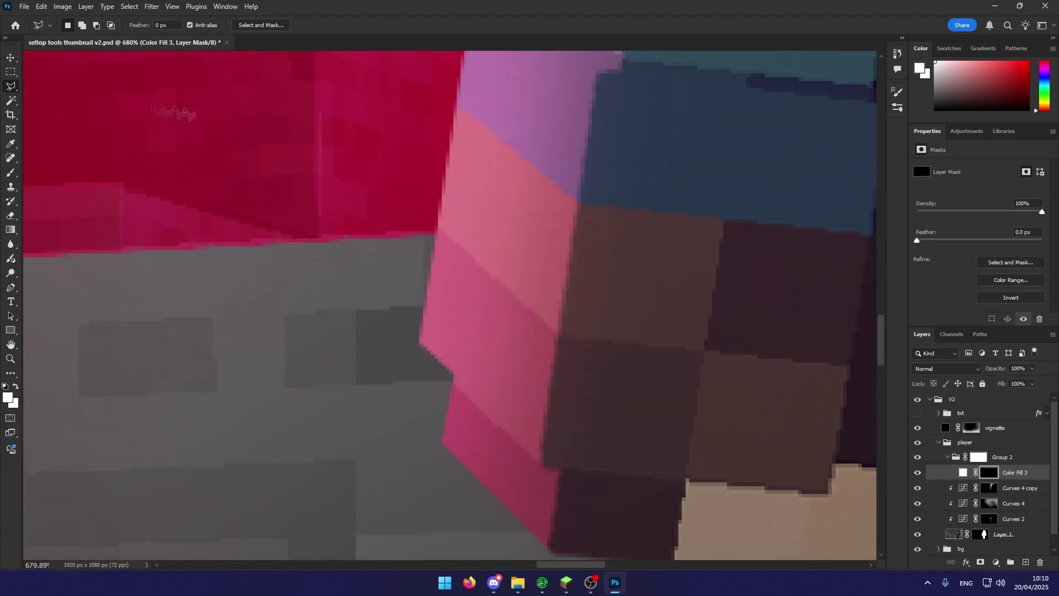
pyautogui.scroll(-8, 367, 218)
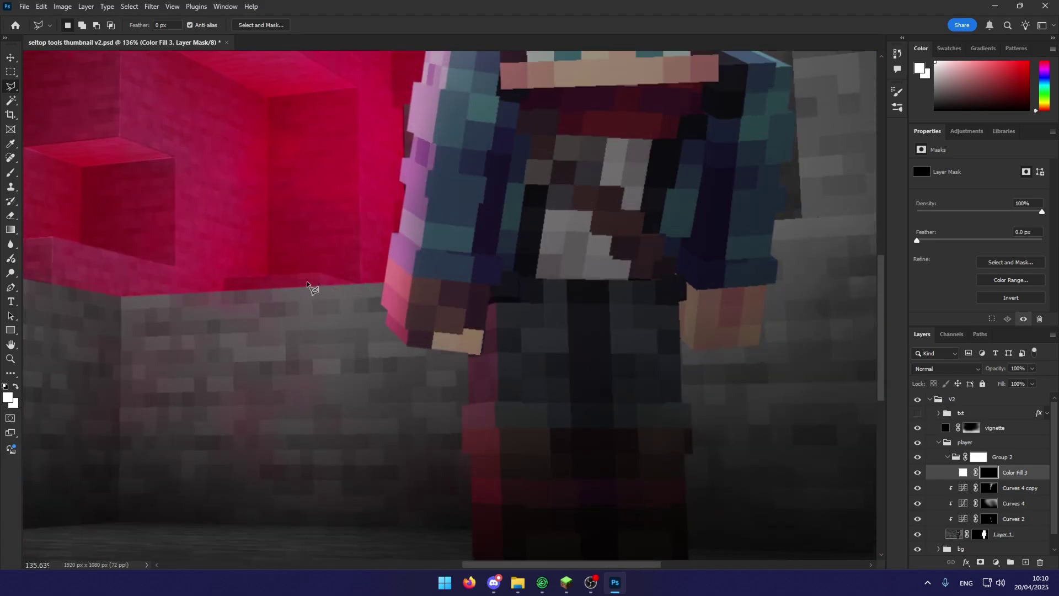
pyautogui.rightClick(10, 89)
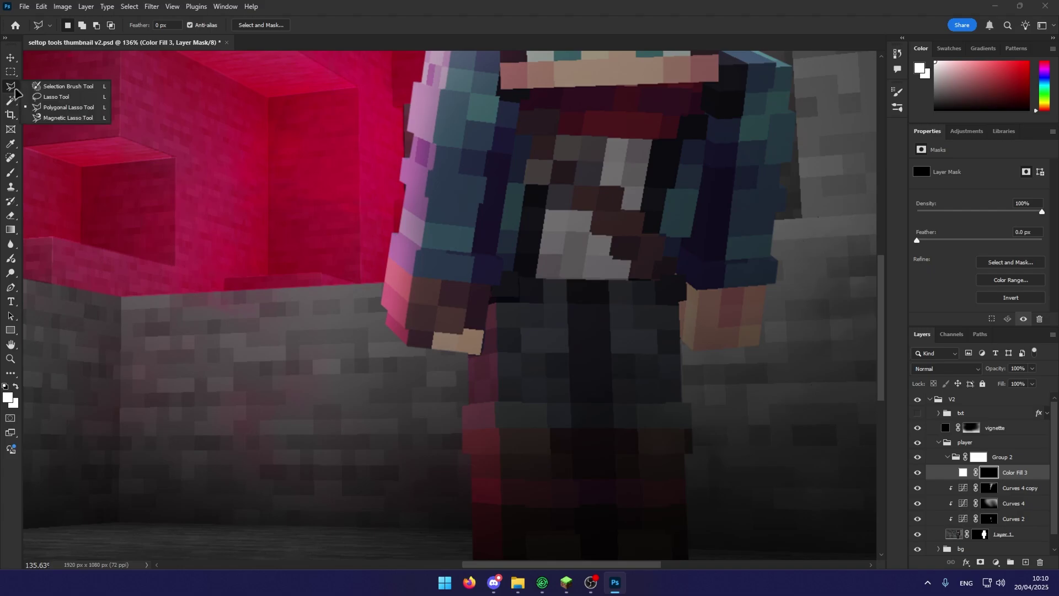
pyautogui.click(44, 107)
pyautogui.scroll(10, 398, 246)
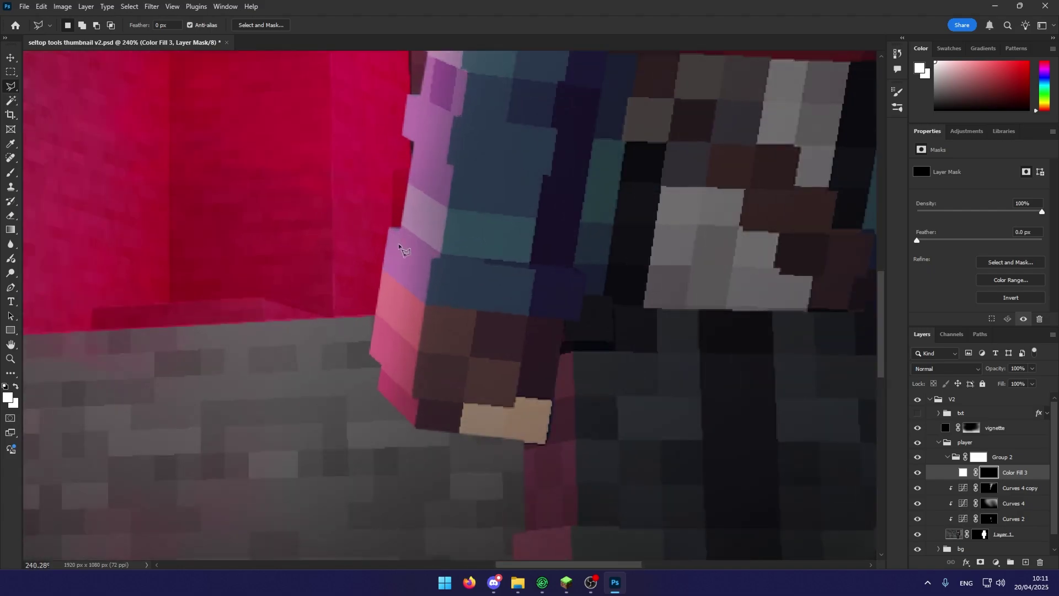
pyautogui.click(403, 419)
pyautogui.click(428, 338)
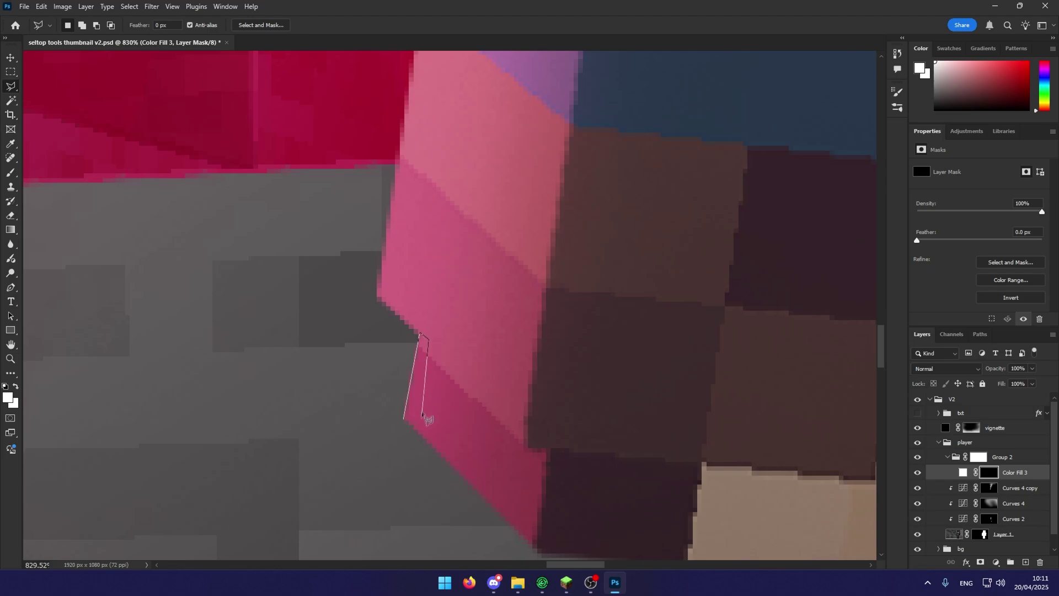
pyautogui.doubleClick(412, 425)
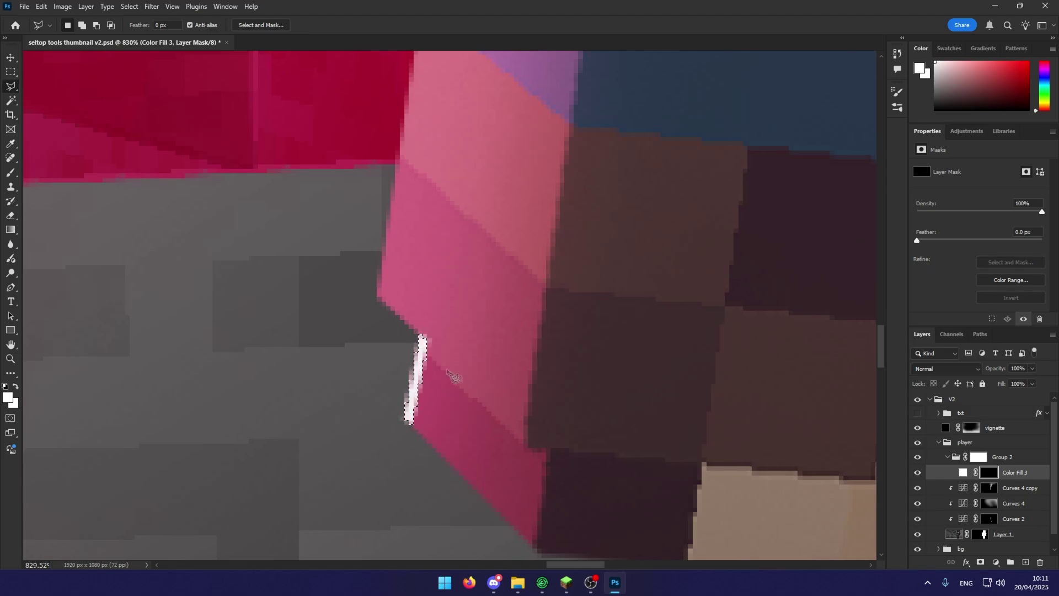
# Outline a thin strip along the outer edge of the hand and cuff and fill it white on the mask
pyautogui.scroll(-5, 454, 379)
pyautogui.click(378, 298)
pyautogui.click(451, 148)
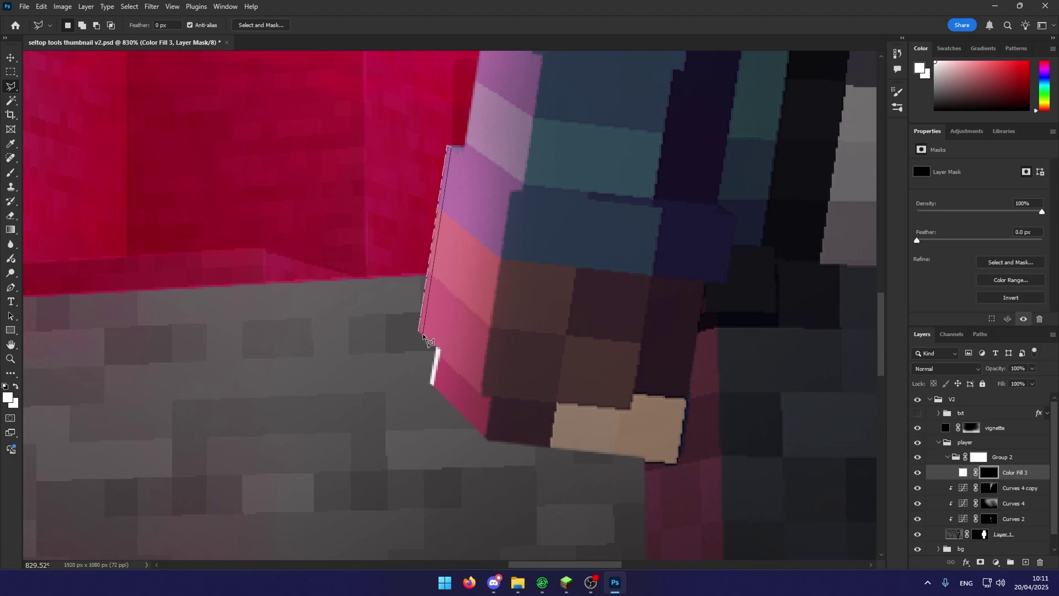
# Outline a thin strip along the forearm edge above the cuff, fill it white on the mask and deselect
pyautogui.scroll(3, 496, 220)
pyautogui.scroll(3, 503, 230)
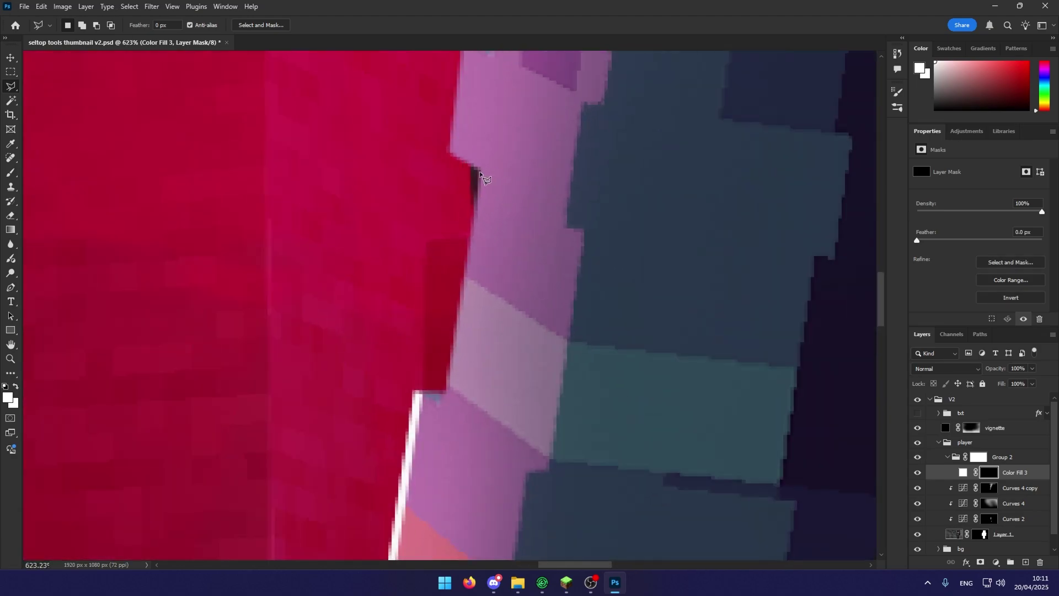
pyautogui.click(479, 171)
pyautogui.click(443, 408)
pyautogui.click(480, 170)
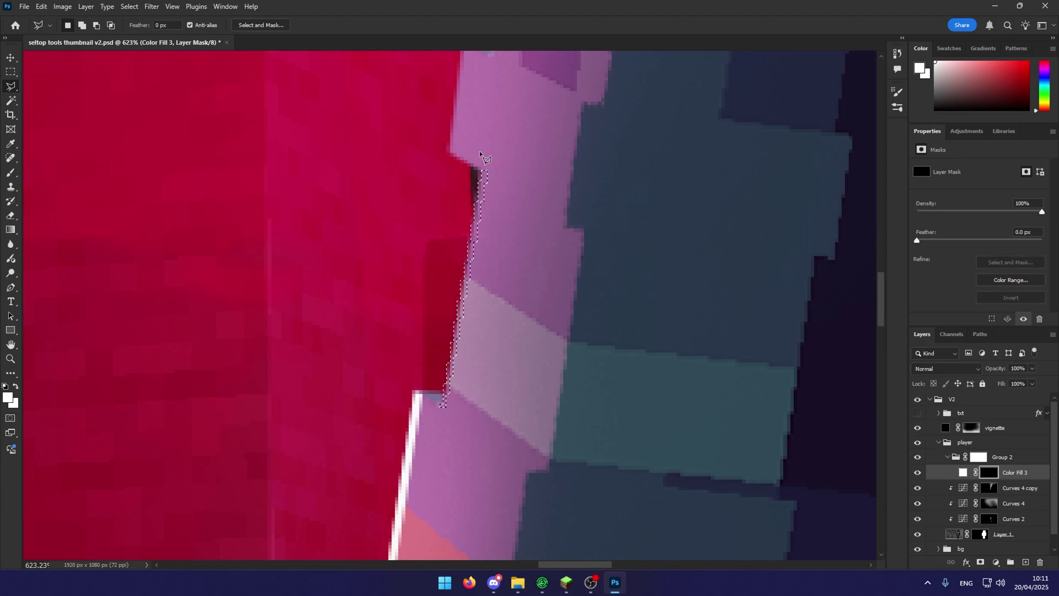
pyautogui.hotkey('alt', 'BackSpace')
pyautogui.hotkey('ctrl', 'd')
# Outline a thin strip along the protruding sleeve block above the forearm and fill it white on the mask
pyautogui.scroll(-5, 372, 203)
pyautogui.moveTo(366, 250); pyautogui.dragTo(371, 345)
pyautogui.scroll(5, 416, 232)
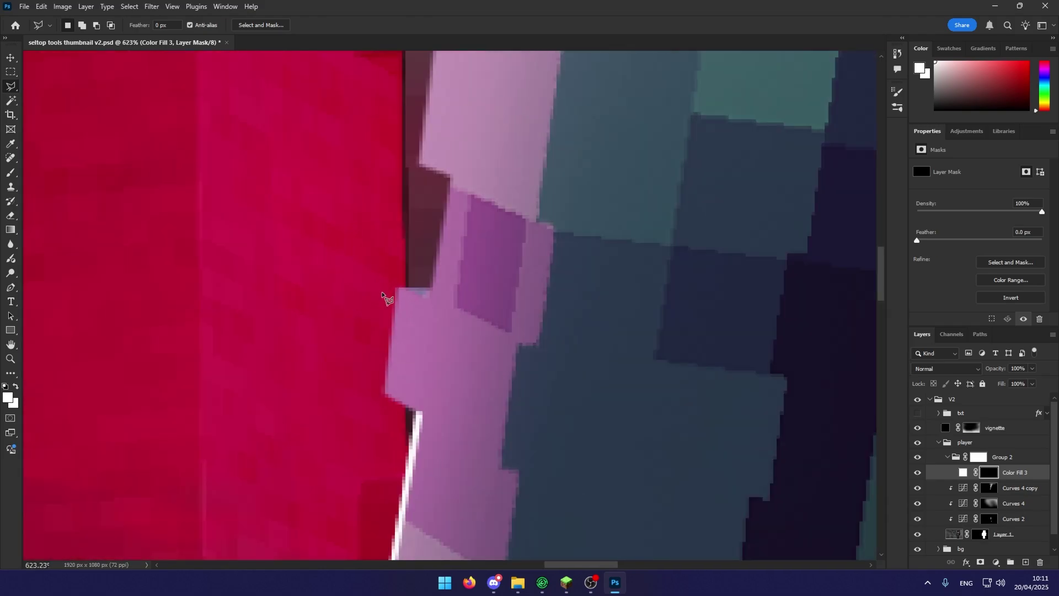
pyautogui.scroll(2, 385, 296)
pyautogui.click(404, 287)
pyautogui.click(384, 441)
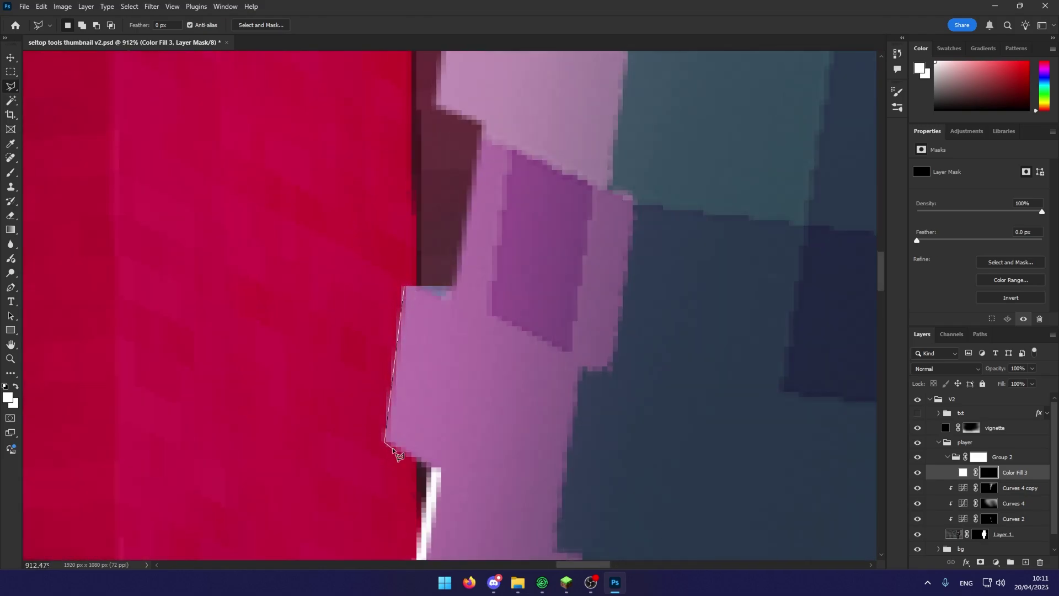
pyautogui.click(393, 448)
# Examine the white edge strips along the character's arm up close and in the full composition
pyautogui.scroll(-8, 456, 296)
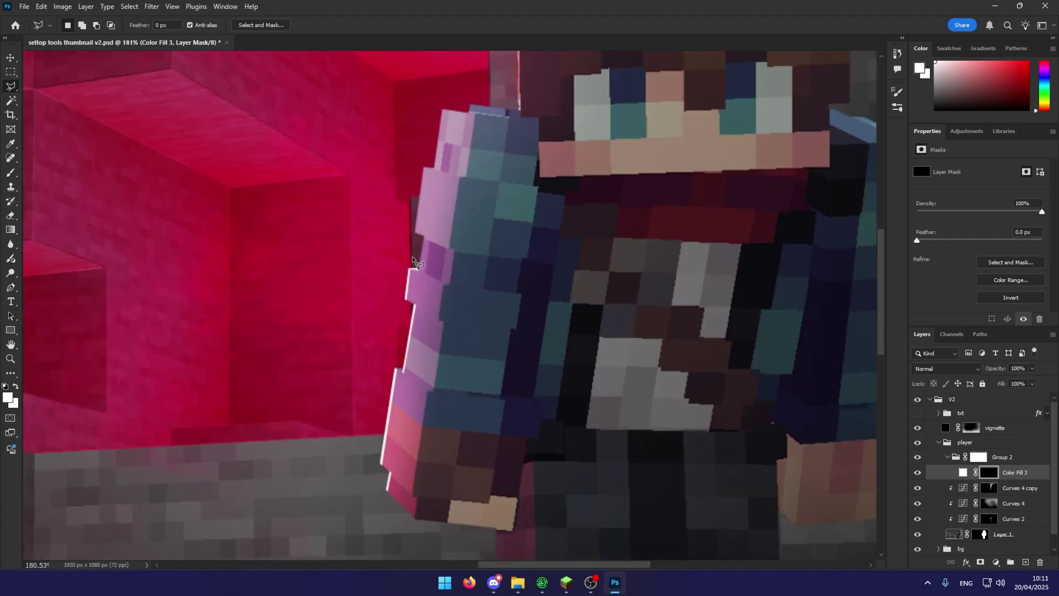
pyautogui.scroll(5, 383, 292)
pyautogui.scroll(3, 385, 289)
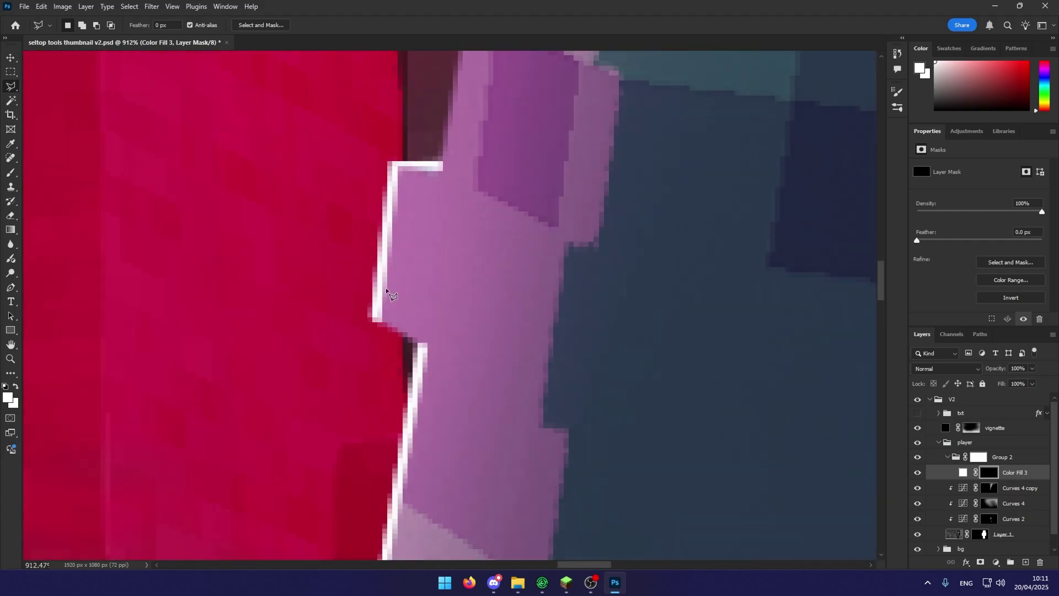
pyautogui.scroll(2, 393, 193)
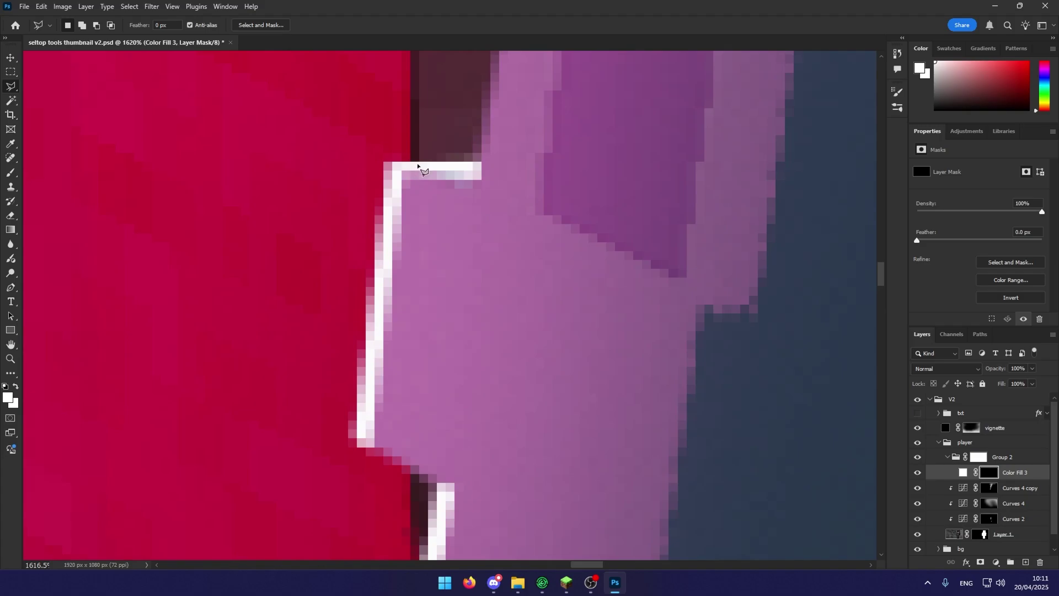
pyautogui.scroll(-5, 417, 165)
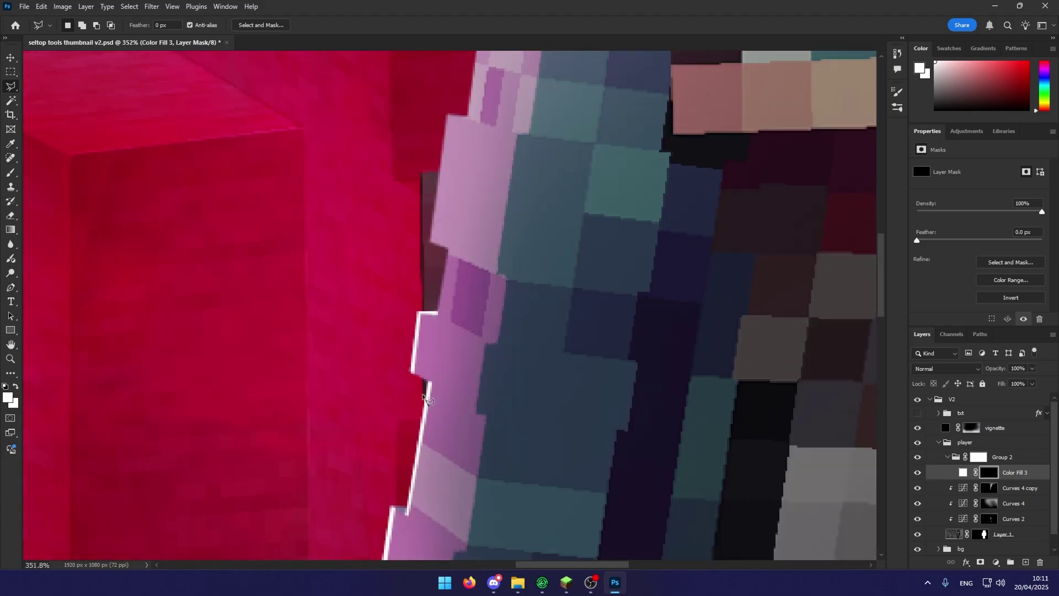
pyautogui.scroll(-7, 444, 267)
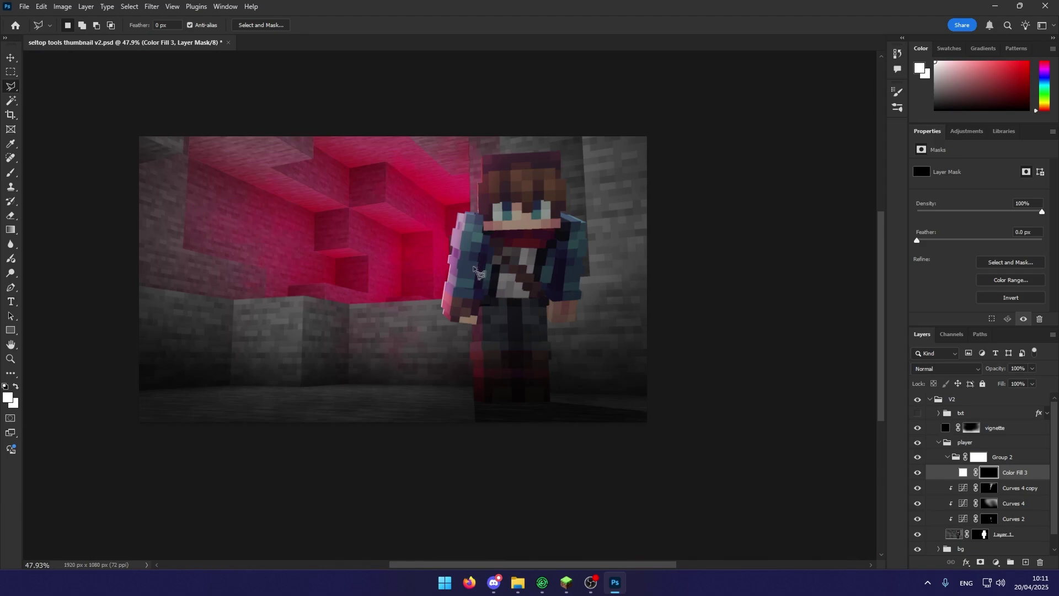
# Configure the Brush tool with a 5 px hard round tip and Shape Dynamics size controlled by Pen Pressure
pyautogui.scroll(1, 559, 330)
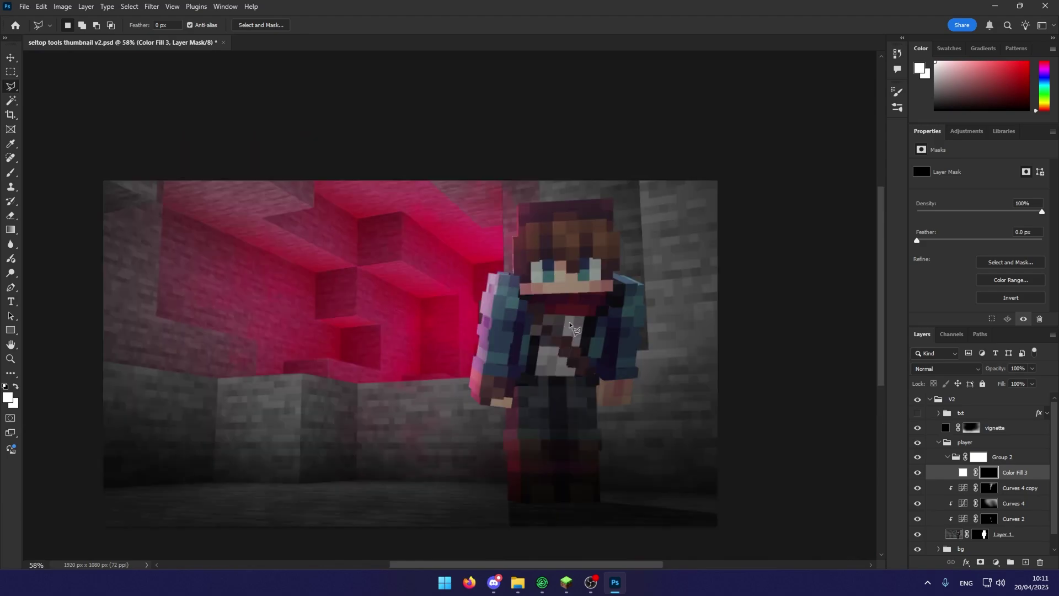
pyautogui.press('b')
pyautogui.click(70, 27)
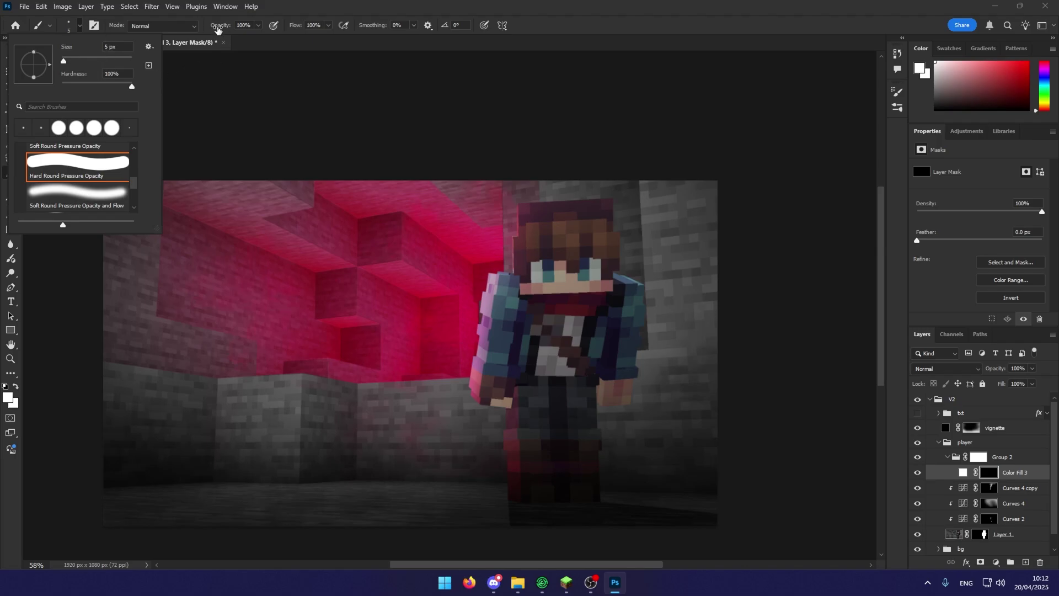
pyautogui.click(225, 7)
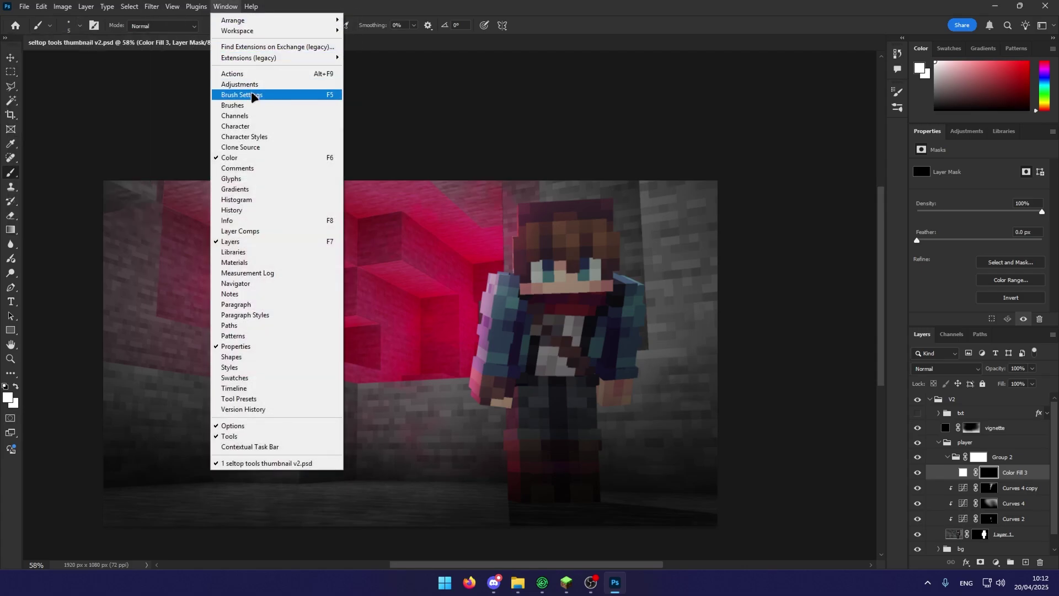
pyautogui.click(252, 96)
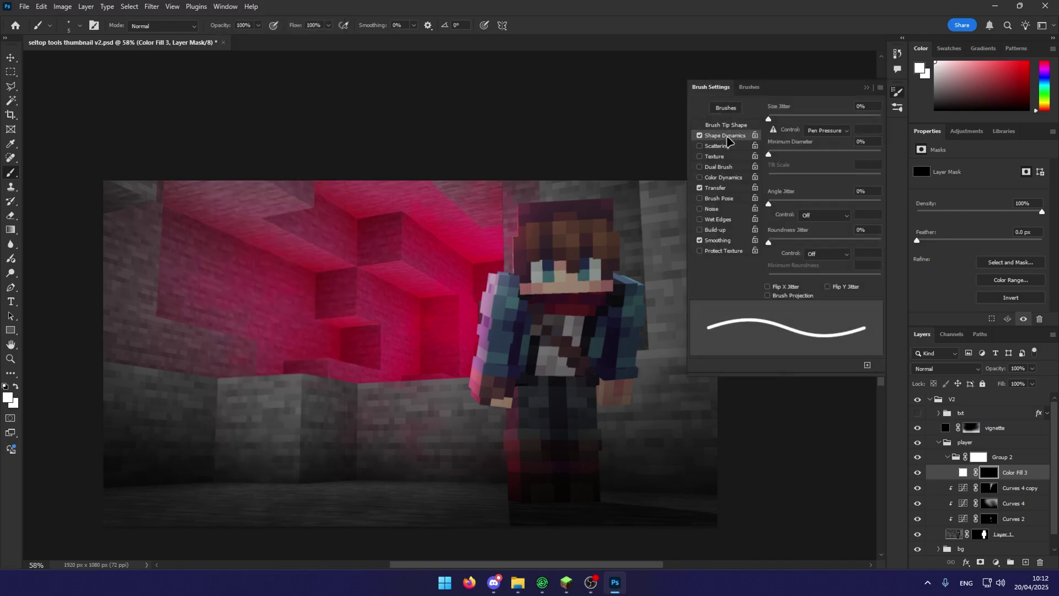
pyautogui.click(807, 131)
pyautogui.click(538, 236)
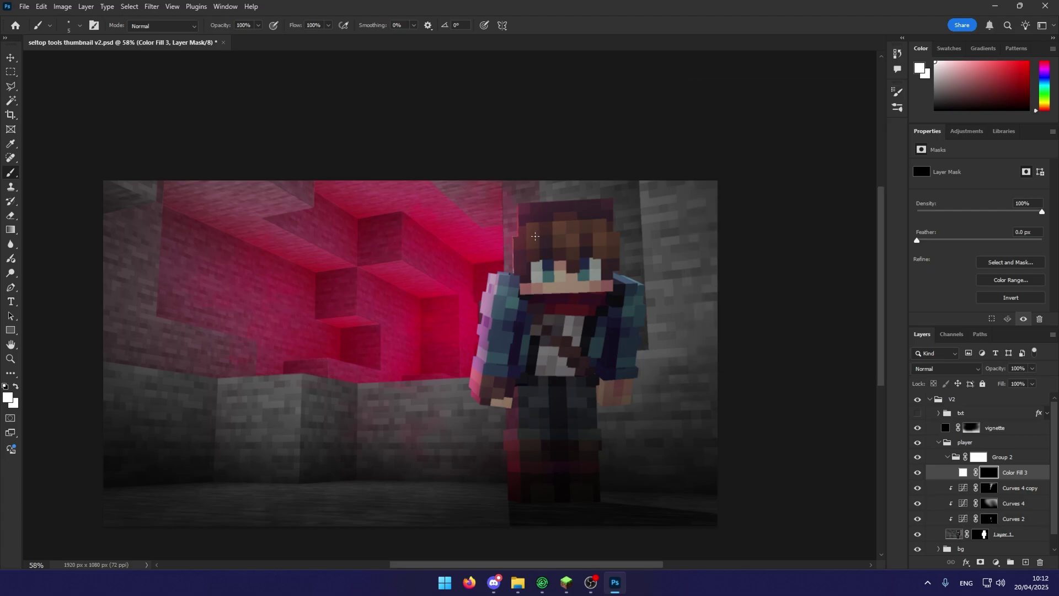
# Trace an open Pen path from the hand up the stepped arm edge and around the side and top of the head
pyautogui.press('p')
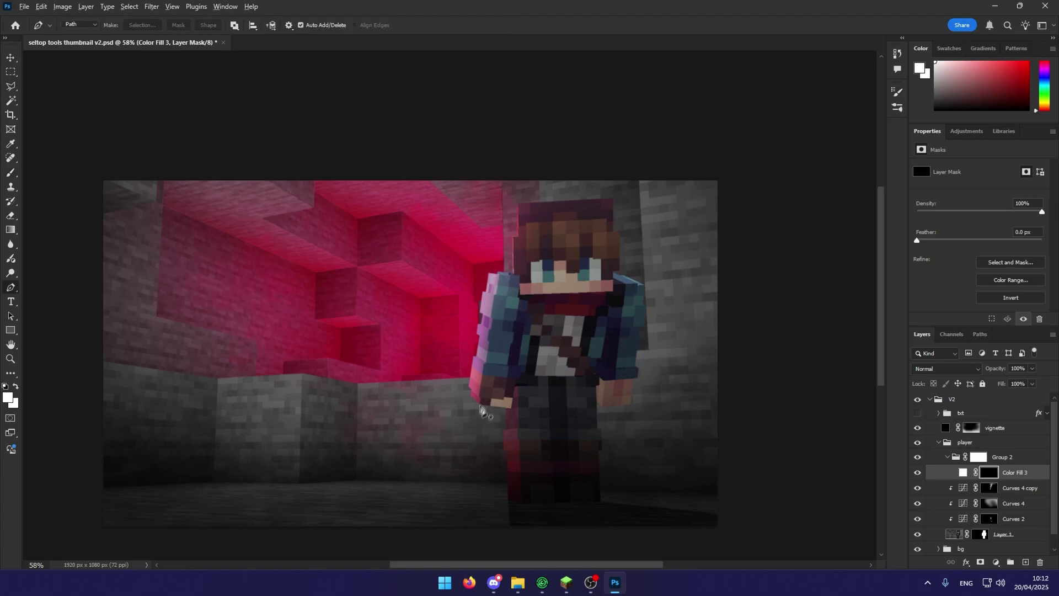
pyautogui.scroll(3, 475, 407)
pyautogui.scroll(5, 466, 407)
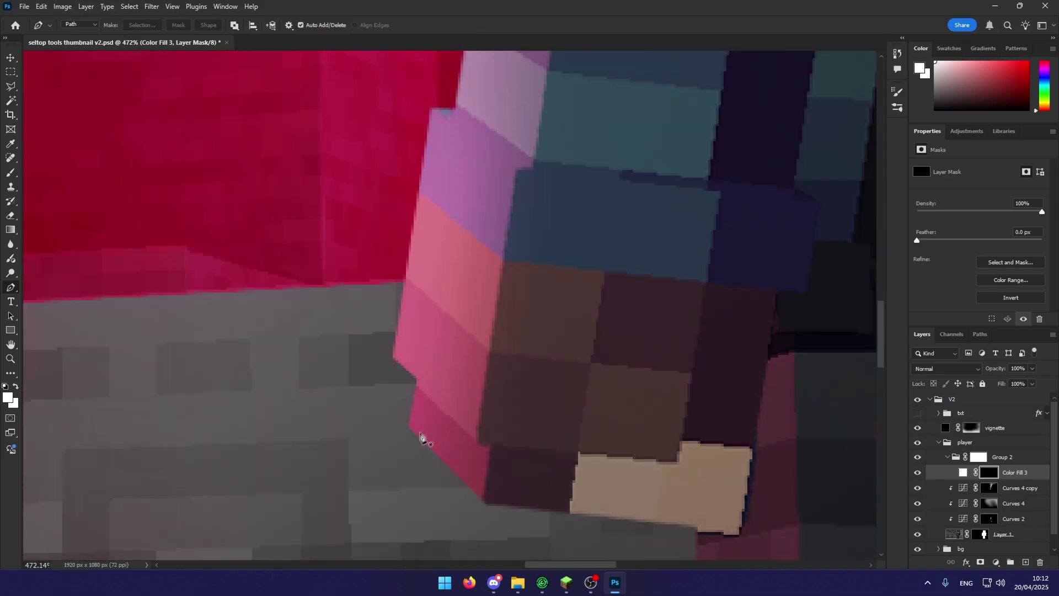
pyautogui.click(482, 505)
pyautogui.scroll(1, 447, 475)
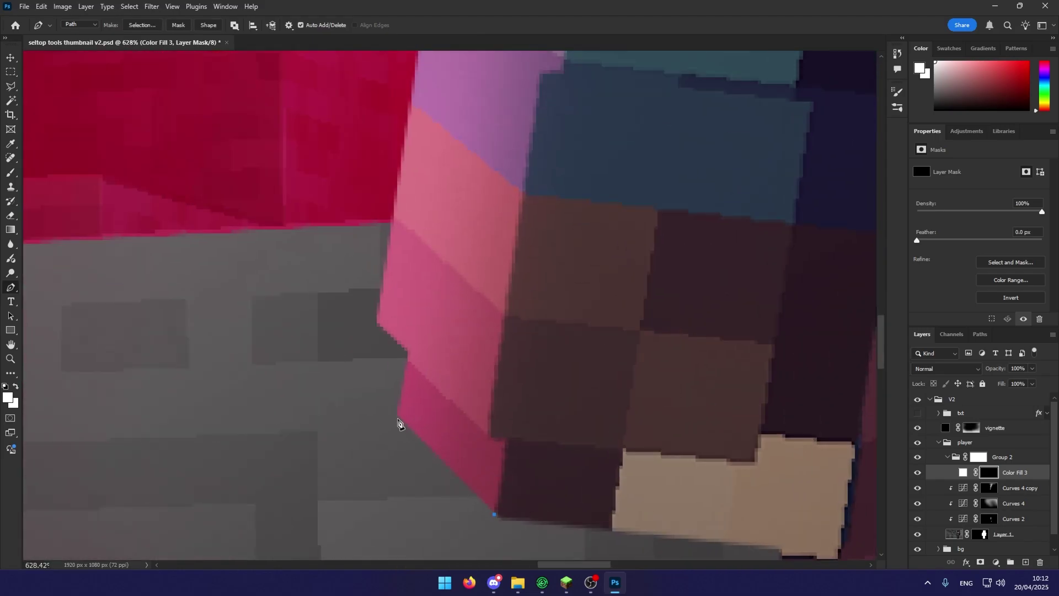
pyautogui.scroll(-8, 375, 325)
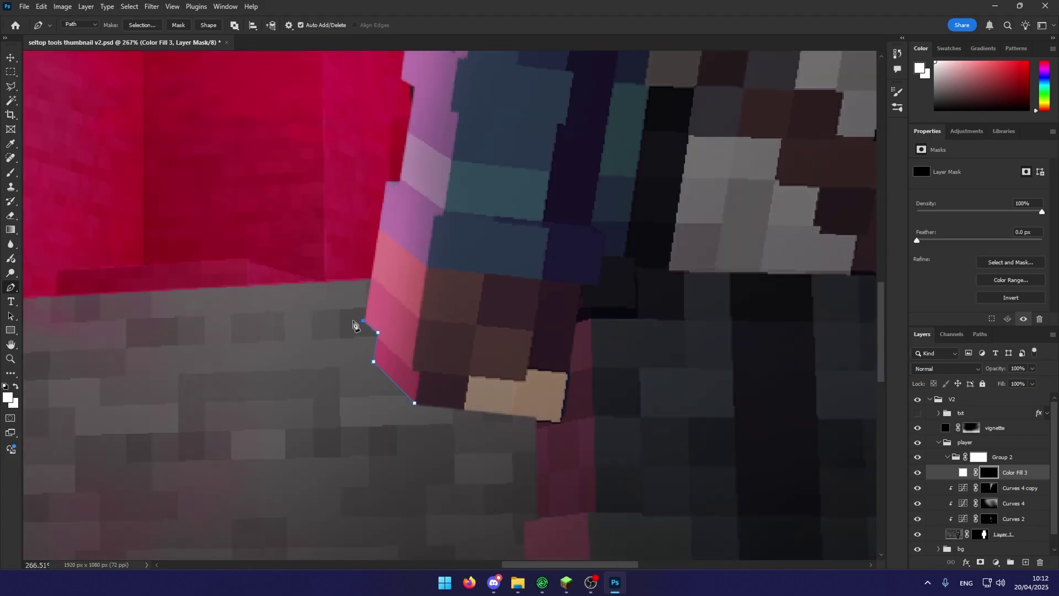
pyautogui.scroll(-2, 392, 193)
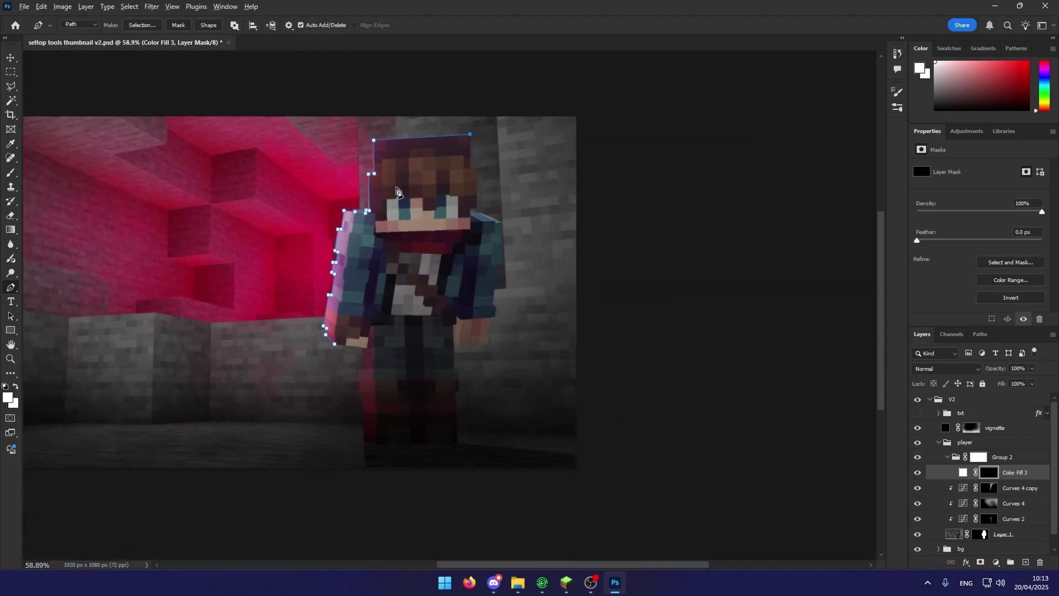
pyautogui.scroll(3, 381, 192)
pyautogui.scroll(-2, 372, 195)
pyautogui.scroll(-5, 427, 201)
pyautogui.scroll(5, 465, 208)
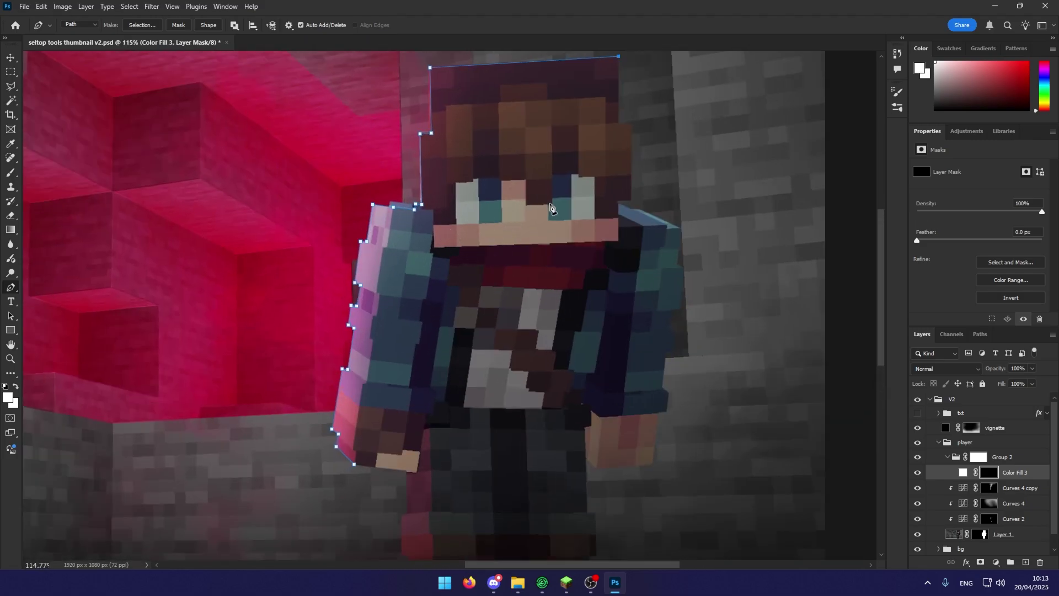
# Stroke the traced path on the Color Fill 3 mask using the Brush with Simulate Pressure enabled
pyautogui.rightClick(549, 208)
pyautogui.click(574, 283)
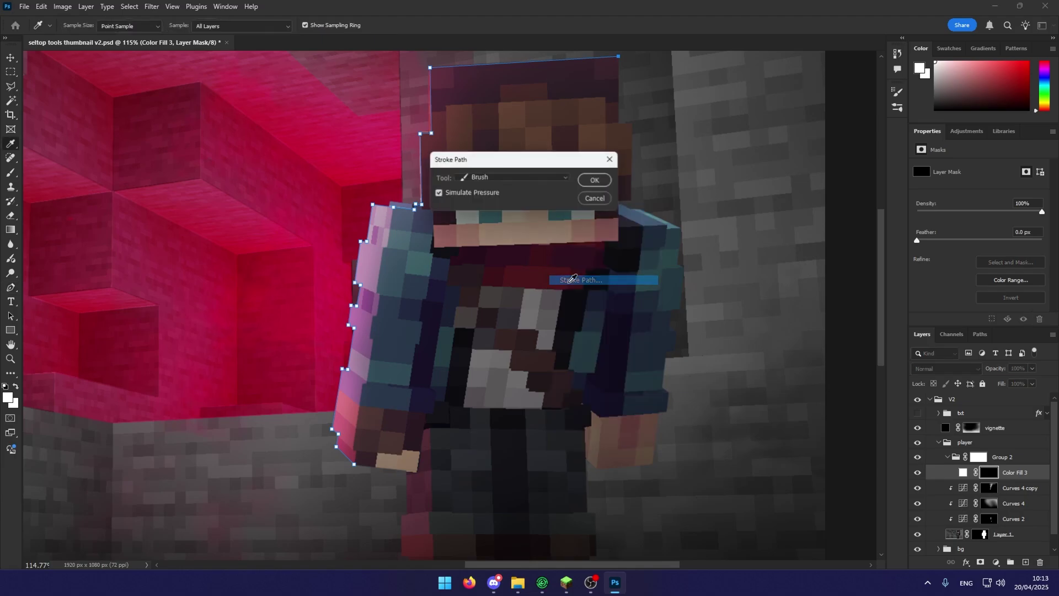
pyautogui.click(513, 178)
pyautogui.click(497, 178)
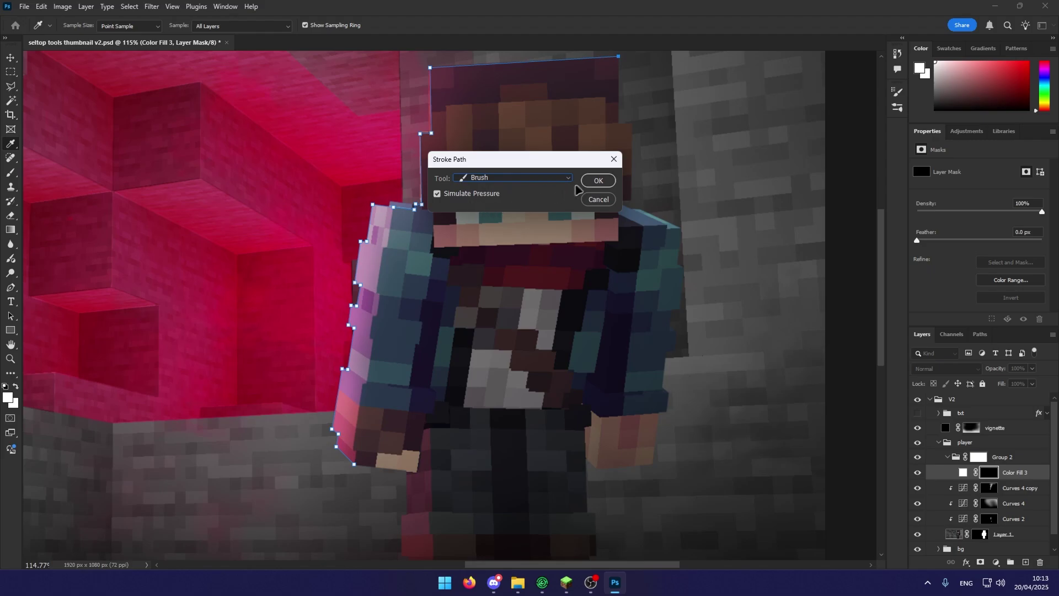
pyautogui.click(599, 181)
pyautogui.press('p')
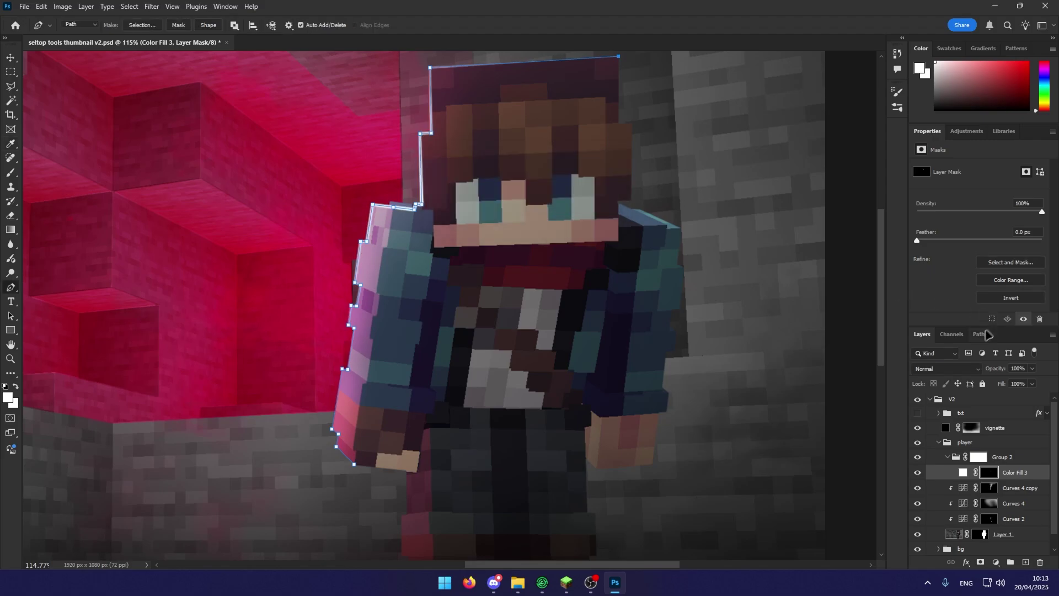
# Deselect the traced path and examine the white stroke around the character's arm and head
pyautogui.click(981, 334)
pyautogui.click(931, 369)
pyautogui.click(922, 334)
pyautogui.scroll(-6, 447, 240)
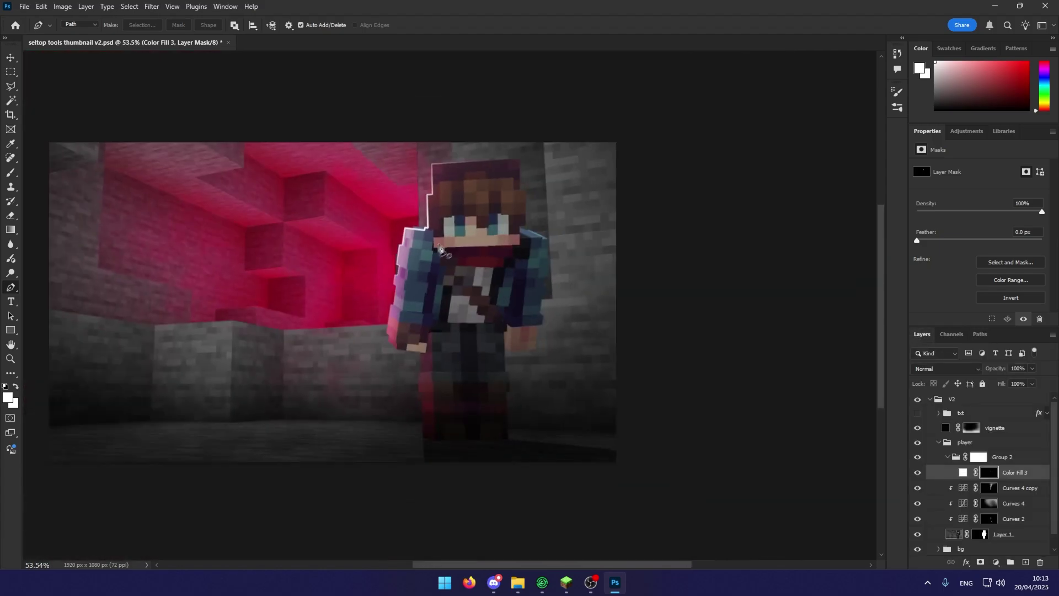
pyautogui.scroll(5, 446, 239)
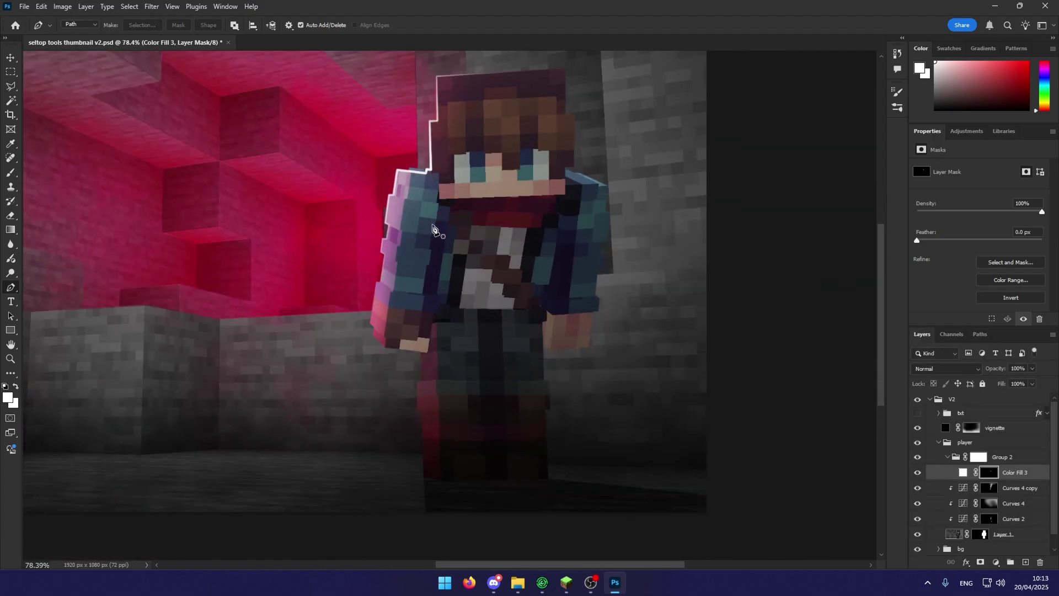
pyautogui.scroll(-2, 433, 219)
pyautogui.scroll(3, 432, 220)
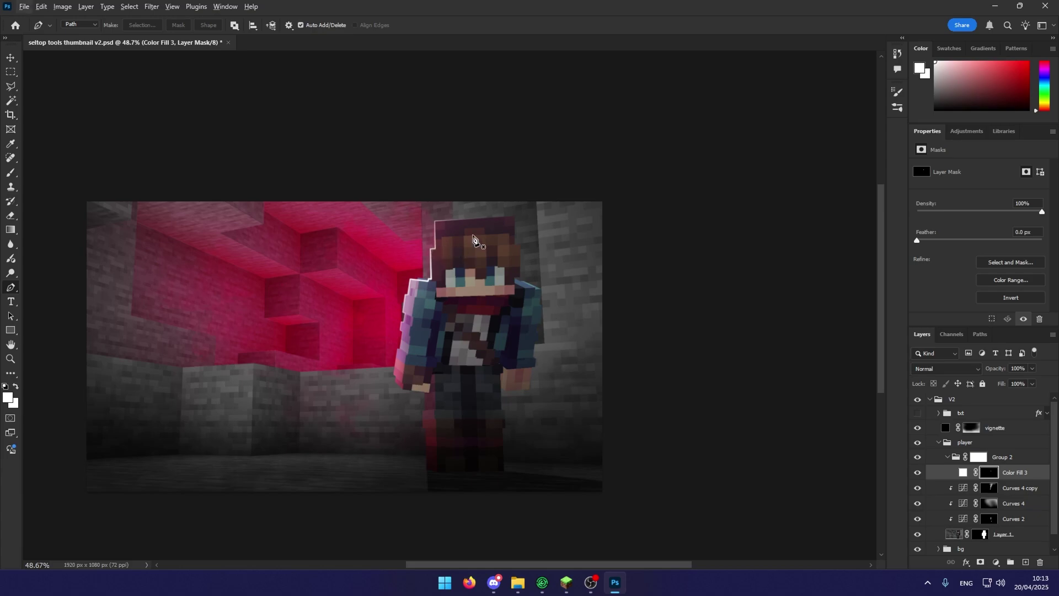
pyautogui.scroll(3, 478, 260)
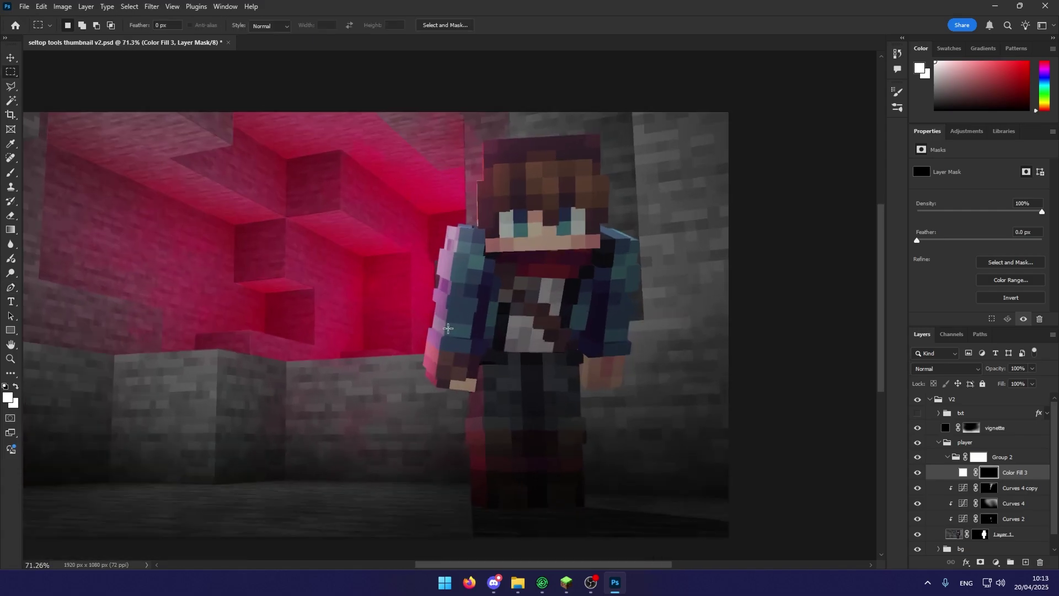
# Set the Brush tool's size to 3 px
pyautogui.scroll(3, 448, 327)
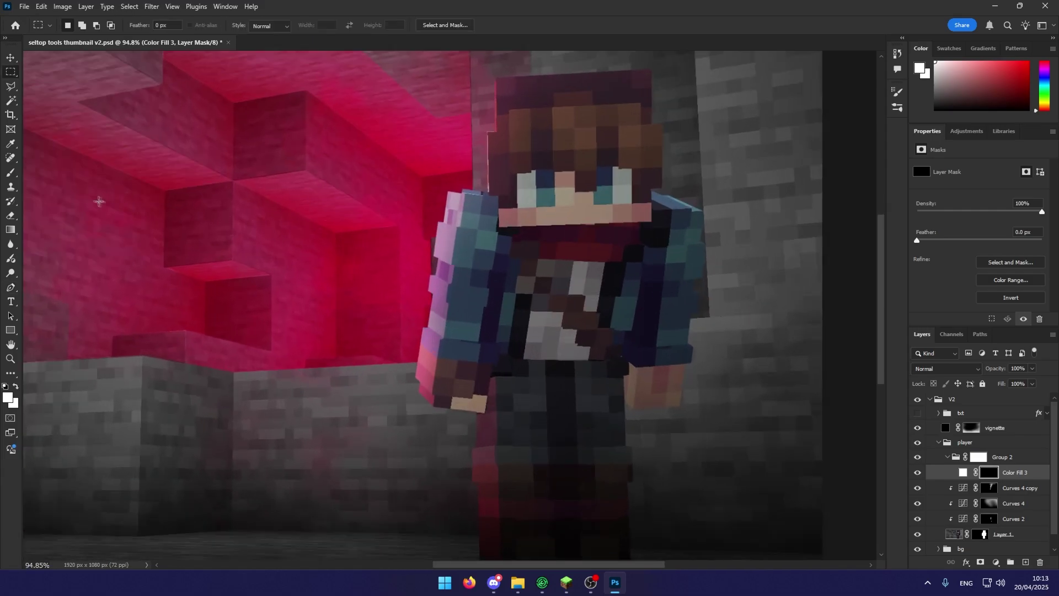
pyautogui.press('b')
pyautogui.click(79, 25)
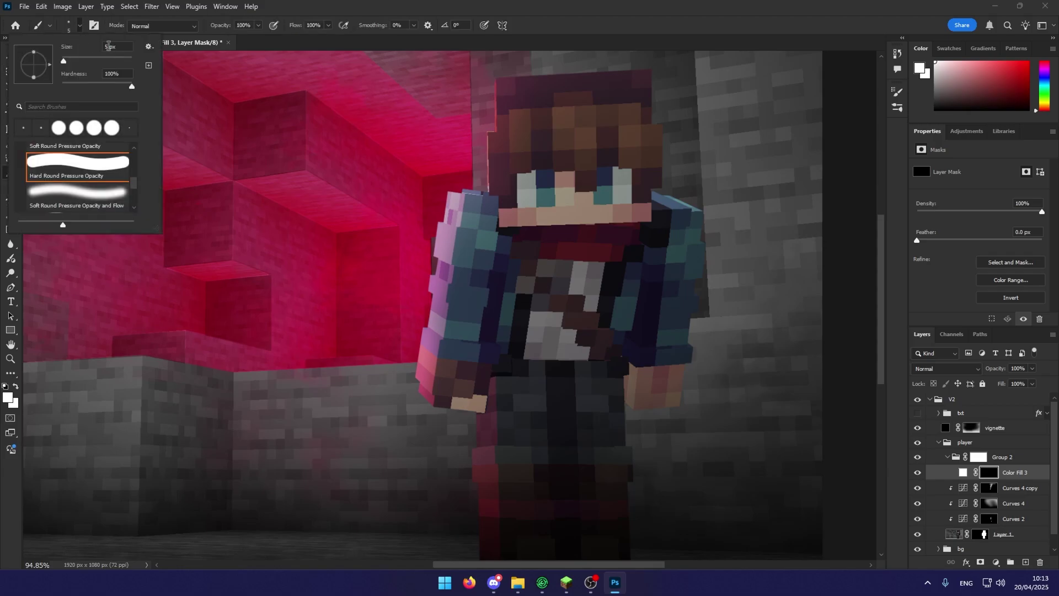
pyautogui.moveTo(108, 47); pyautogui.dragTo(93, 46)
pyautogui.write('3')
pyautogui.press('Return')
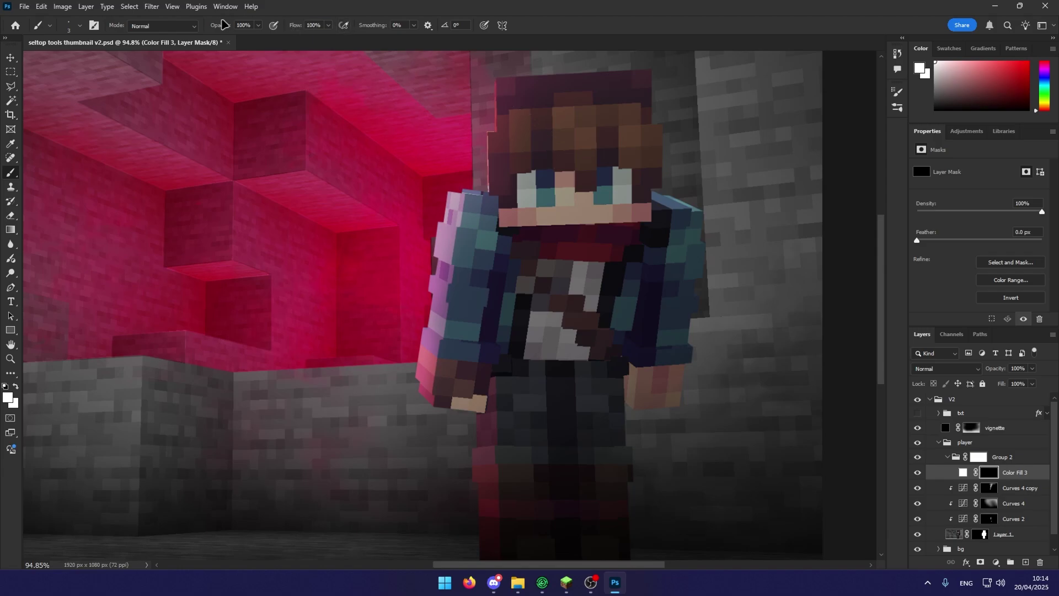
pyautogui.click(79, 26)
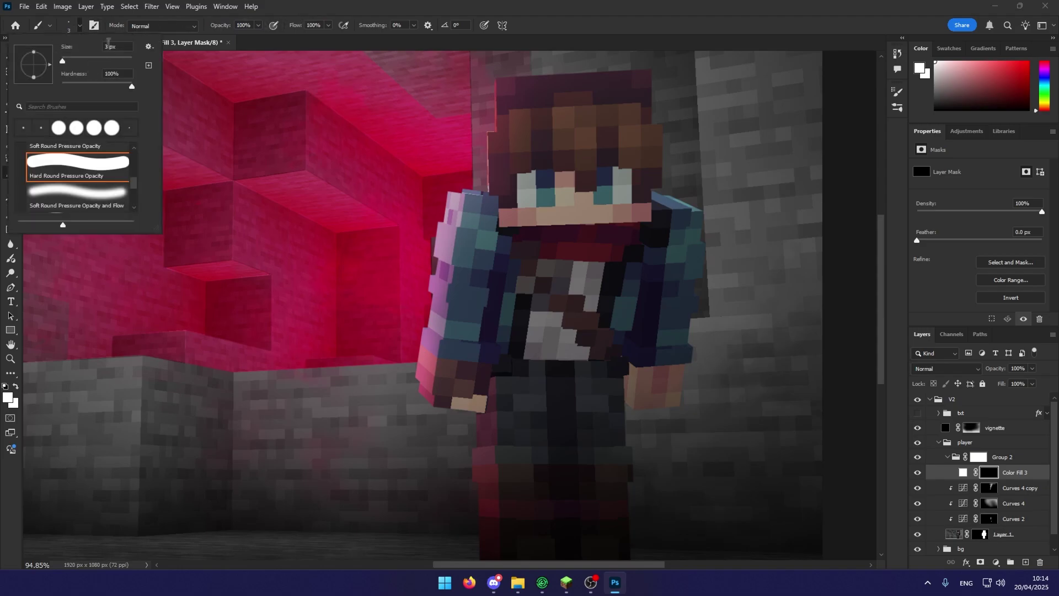
pyautogui.click(429, 116)
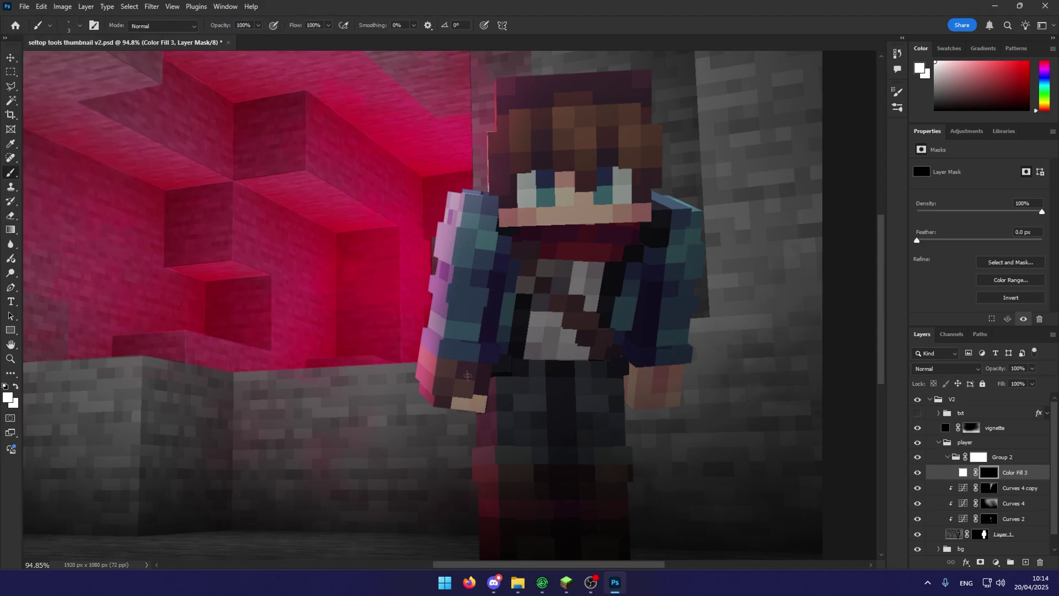
# Paint connected straight white lines on the mask along the hand's outer edge, up the cuff and diagonally across the cuff's upper edge
pyautogui.scroll(8, 433, 378)
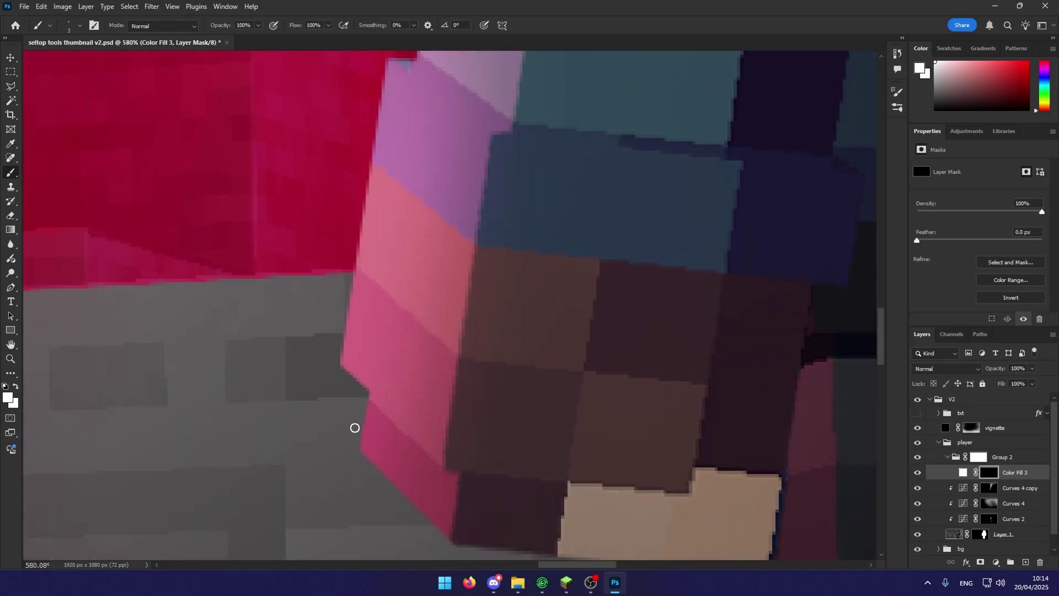
pyautogui.scroll(-1, 355, 428)
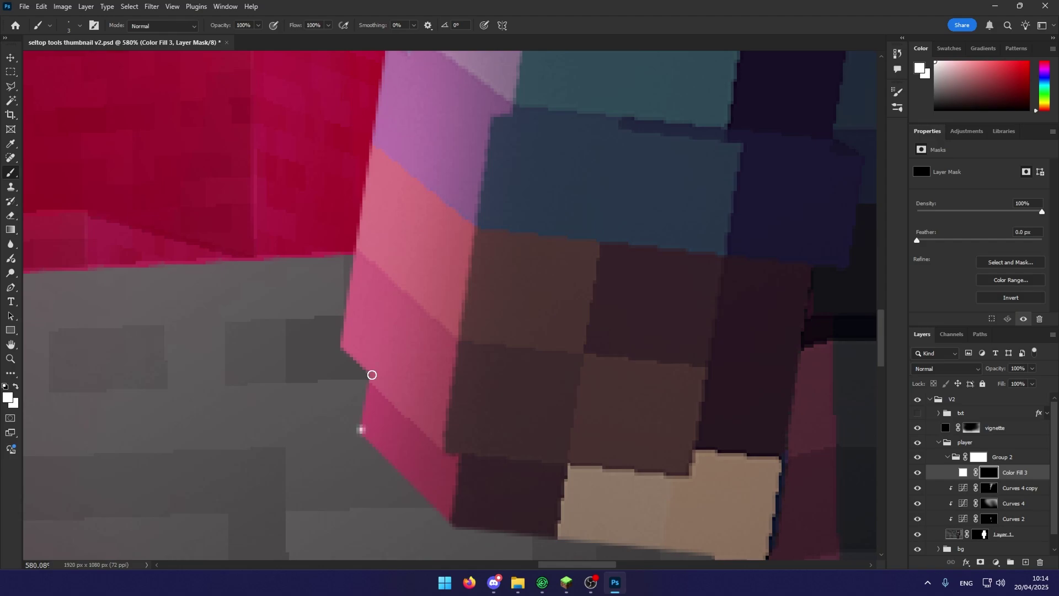
pyautogui.keyDown('shift'); pyautogui.click(371, 375); pyautogui.keyUp('shift')
pyautogui.keyDown('shift'); pyautogui.click(342, 346); pyautogui.keyUp('shift')
pyautogui.scroll(-3, 342, 346)
pyautogui.scroll(3, 351, 230)
pyautogui.keyDown('shift'); pyautogui.click(349, 227); pyautogui.keyUp('shift')
pyautogui.keyDown('shift'); pyautogui.click(443, 298); pyautogui.keyUp('shift')
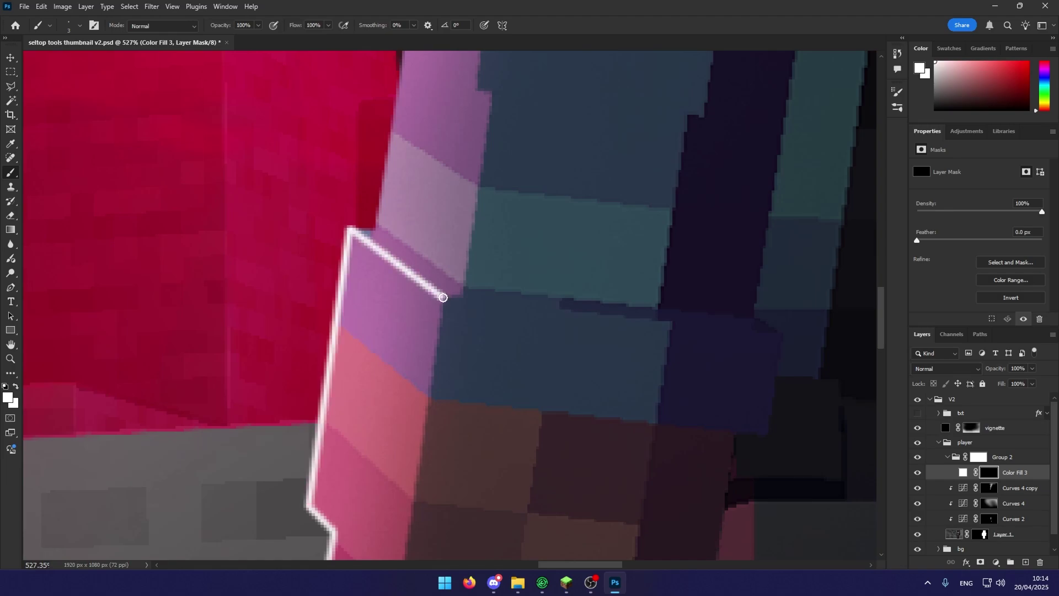
# Continue the straight white lines from the cuff corner up the stepped sleeve edge and around the head's outline
pyautogui.scroll(3, 443, 298)
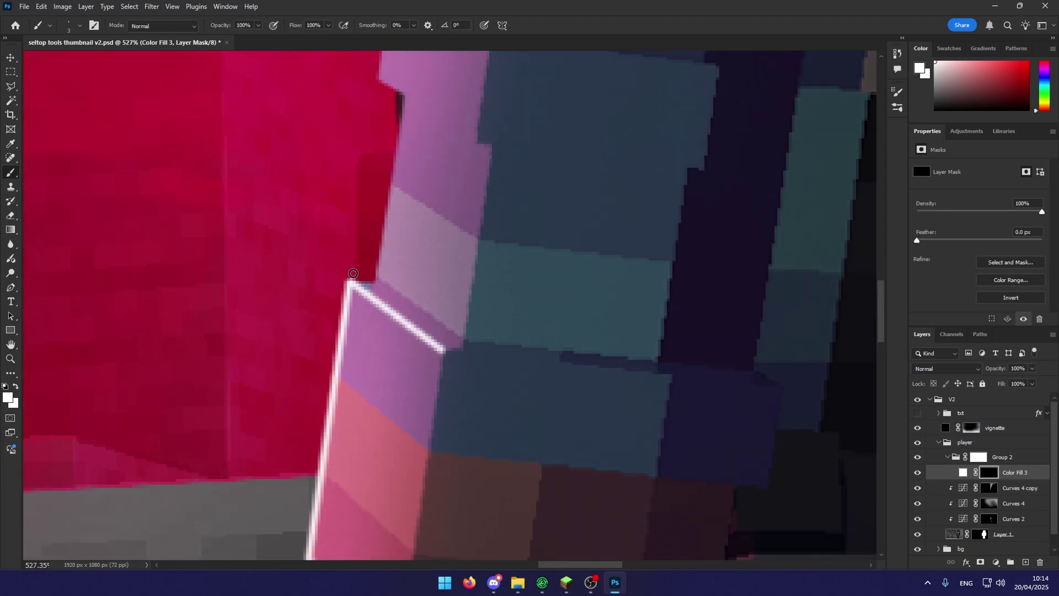
pyautogui.scroll(3, 353, 274)
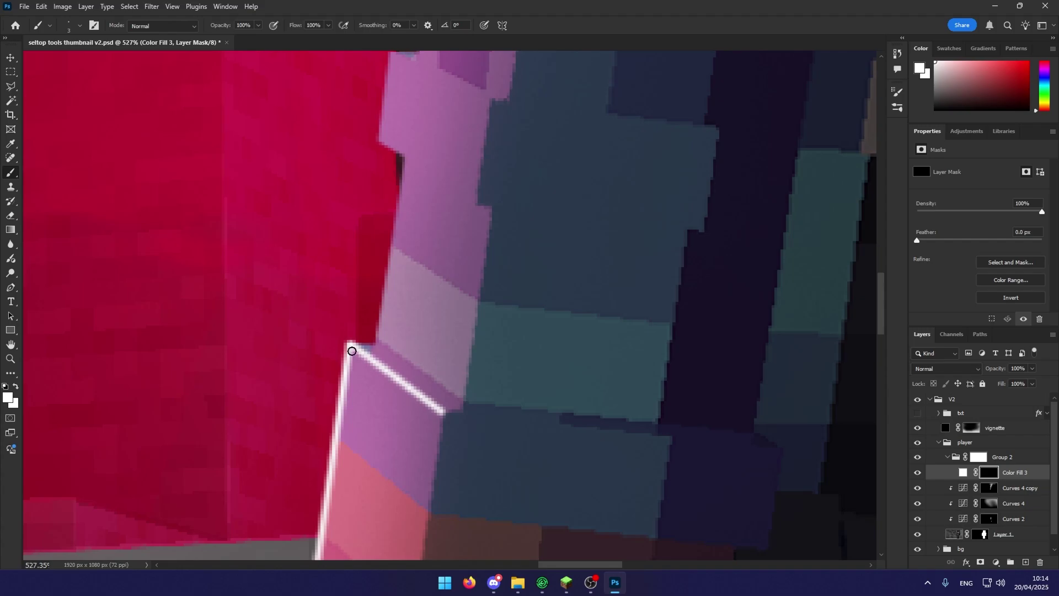
pyautogui.keyDown('shift'); pyautogui.click(378, 347); pyautogui.keyUp('shift')
pyautogui.scroll(4, 373, 315)
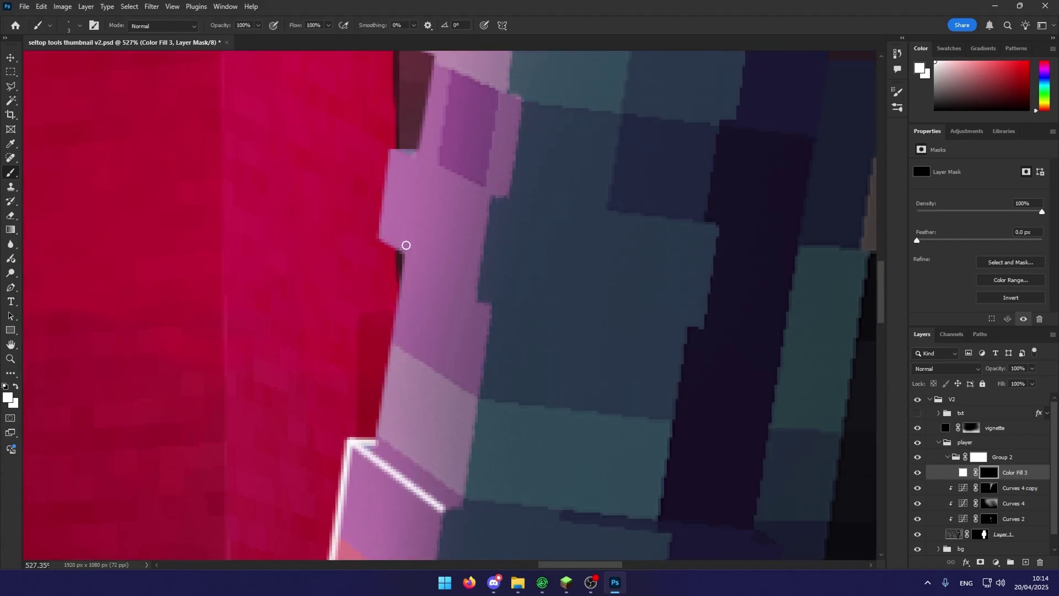
pyautogui.keyDown('shift'); pyautogui.click(404, 254); pyautogui.keyUp('shift')
pyautogui.keyDown('shift'); pyautogui.click(381, 243); pyautogui.keyUp('shift')
pyautogui.keyDown('shift'); pyautogui.click(390, 148); pyautogui.keyUp('shift')
pyautogui.keyDown('shift'); pyautogui.click(419, 150); pyautogui.keyUp('shift')
pyautogui.scroll(8, 416, 166)
pyautogui.click(388, 409)
pyautogui.scroll(-8, 416, 237)
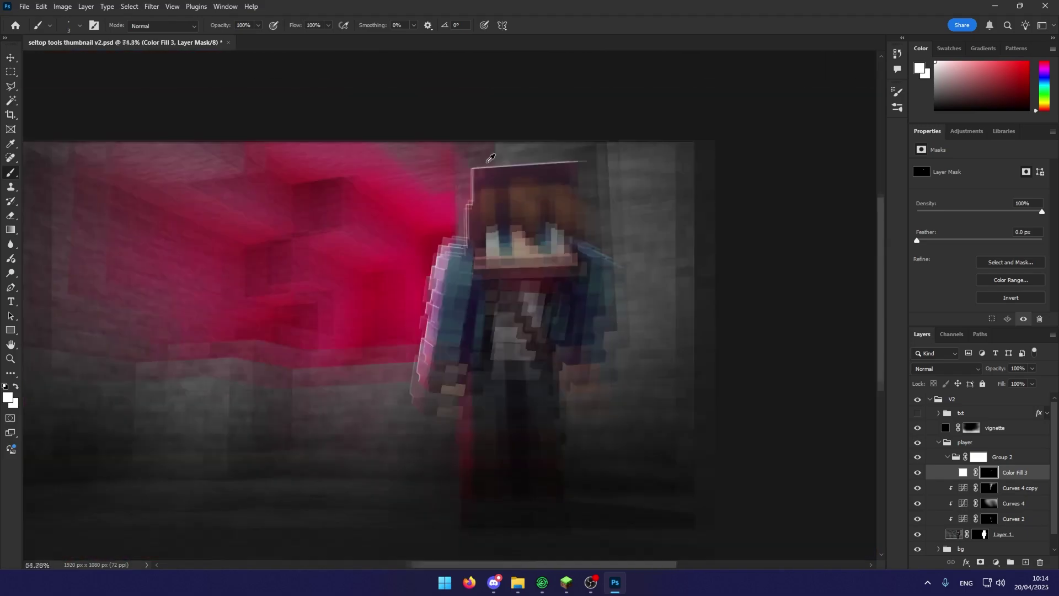
# Outline a wedge over the cuff's diagonal highlight with the Polygonal Lasso, fill it black on the mask to thin the line, and deselect
pyautogui.press('l')
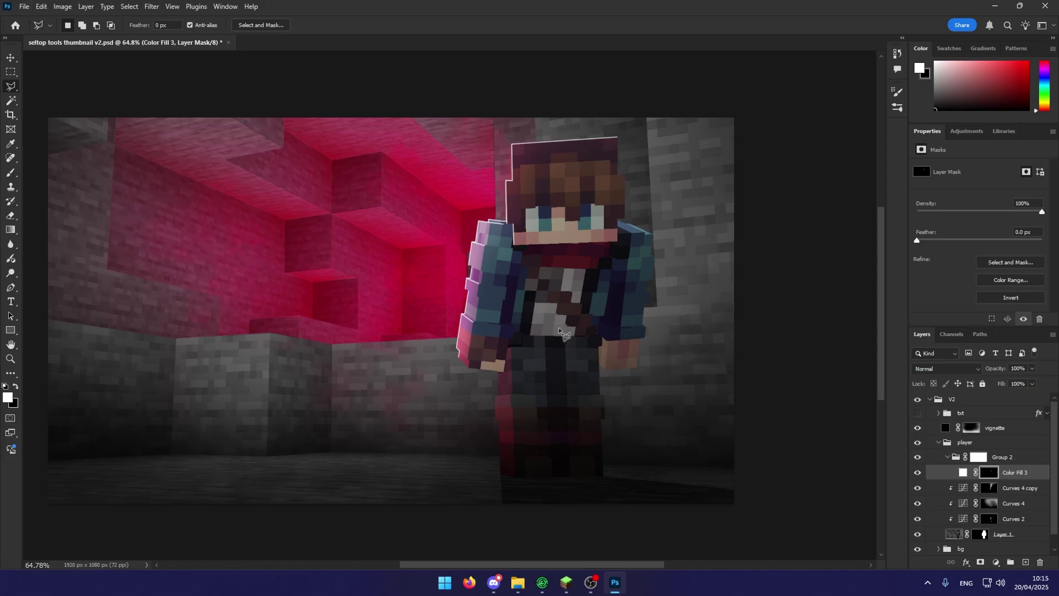
pyautogui.scroll(10, 496, 309)
pyautogui.click(455, 347)
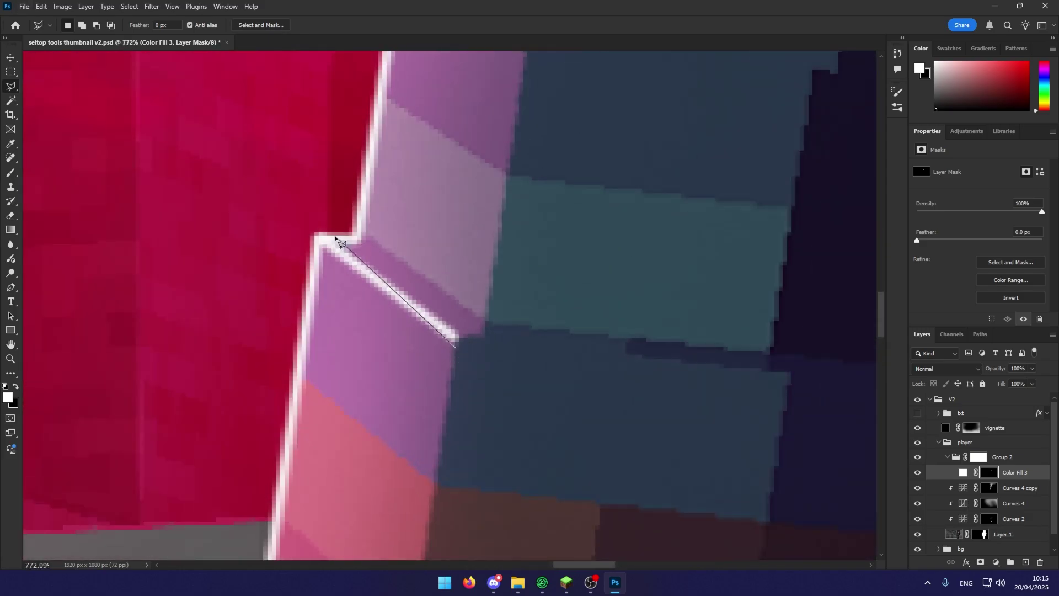
pyautogui.click(338, 245)
pyautogui.click(512, 273)
pyautogui.doubleClick(514, 388)
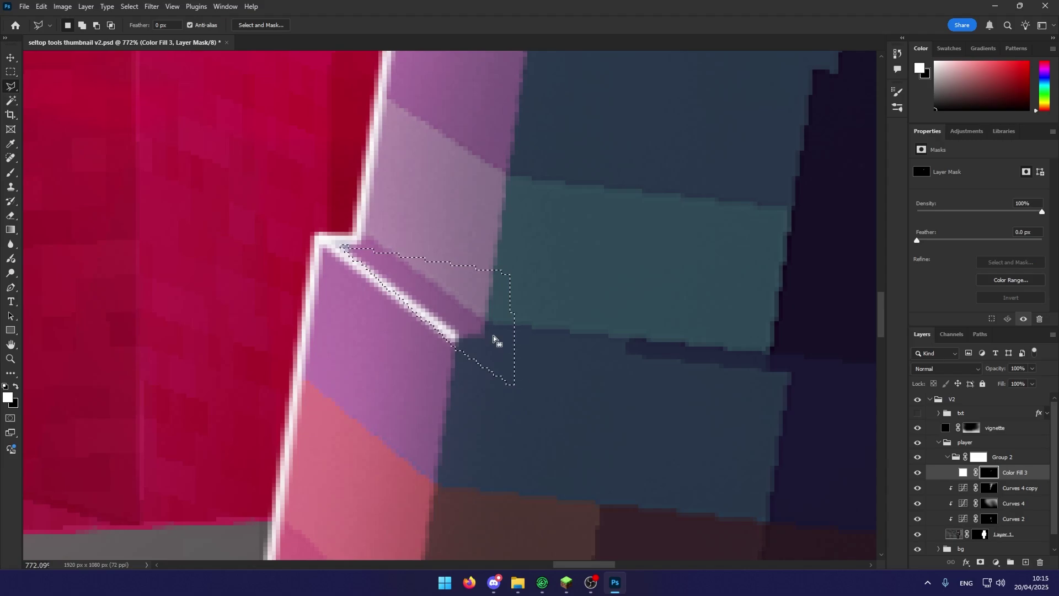
pyautogui.hotkey('ctrl', 'BackSpace')
pyautogui.hotkey('ctrl', 'd')
pyautogui.scroll(-10, 494, 331)
pyautogui.scroll(1, 458, 239)
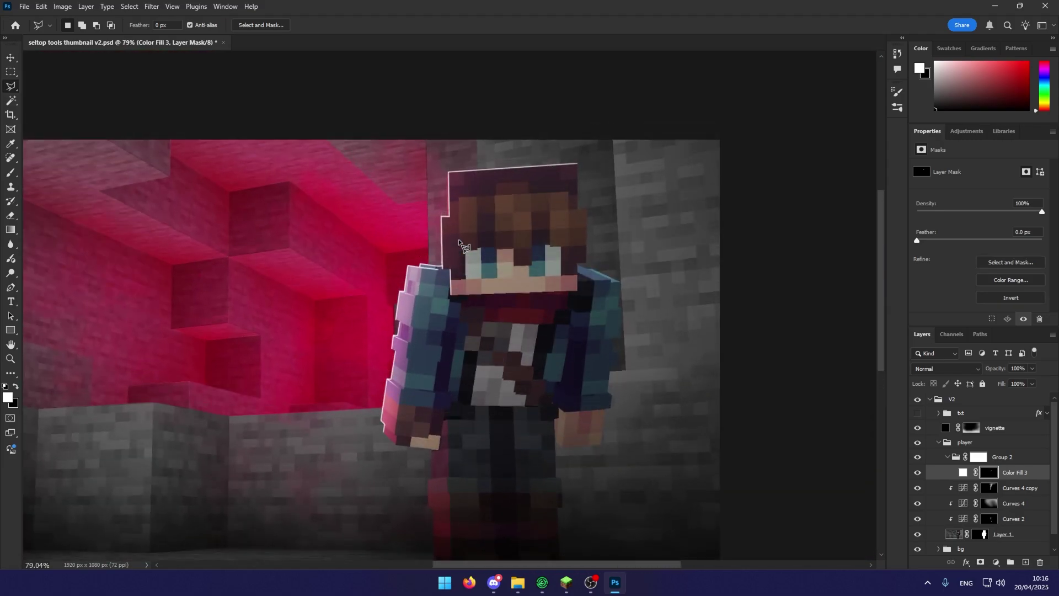
pyautogui.scroll(-5, 459, 239)
pyautogui.scroll(3, 459, 239)
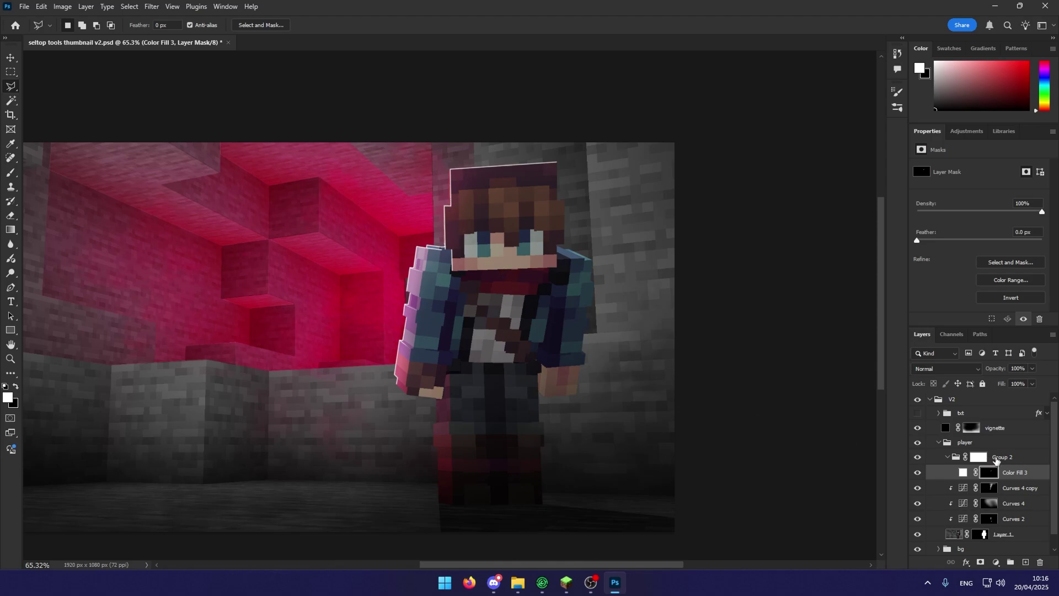
# Select the Group 2 mask and set up a large soft round brush with 20% flow and black as the foreground colour
pyautogui.click(976, 457)
pyautogui.scroll(3, 331, 333)
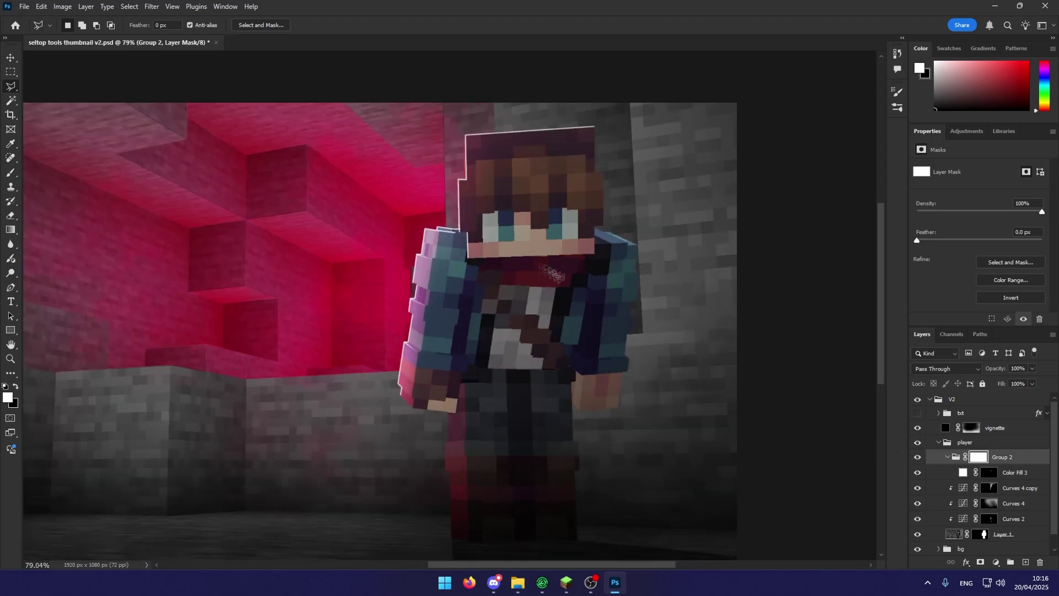
pyautogui.press('b')
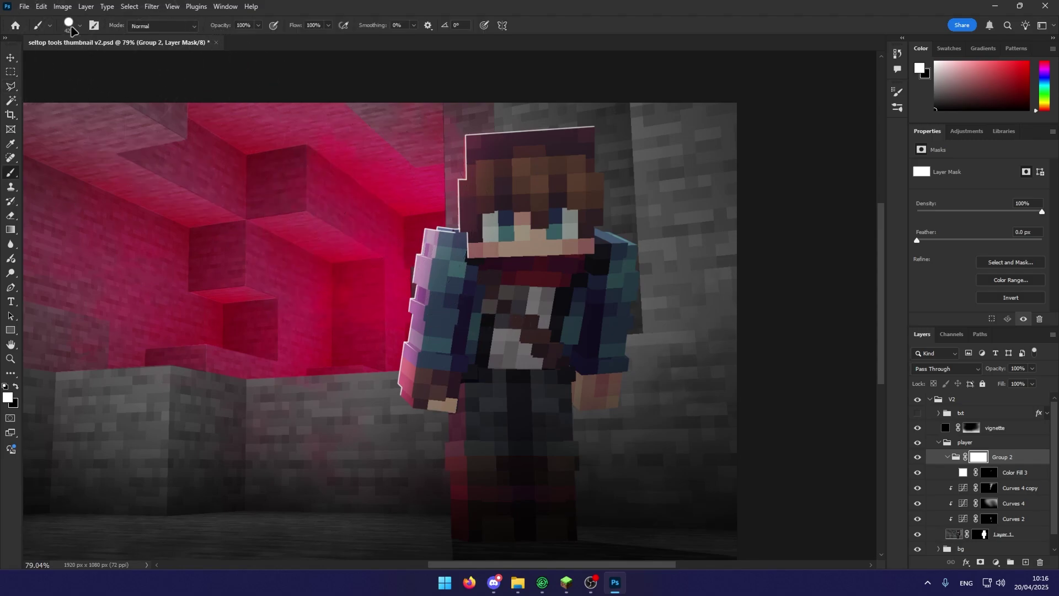
pyautogui.click(70, 25)
pyautogui.moveTo(83, 87); pyautogui.dragTo(10, 86)
pyautogui.keyDown('alt'); pyautogui.rightClick(330, 205); pyautogui.keyUp('alt')
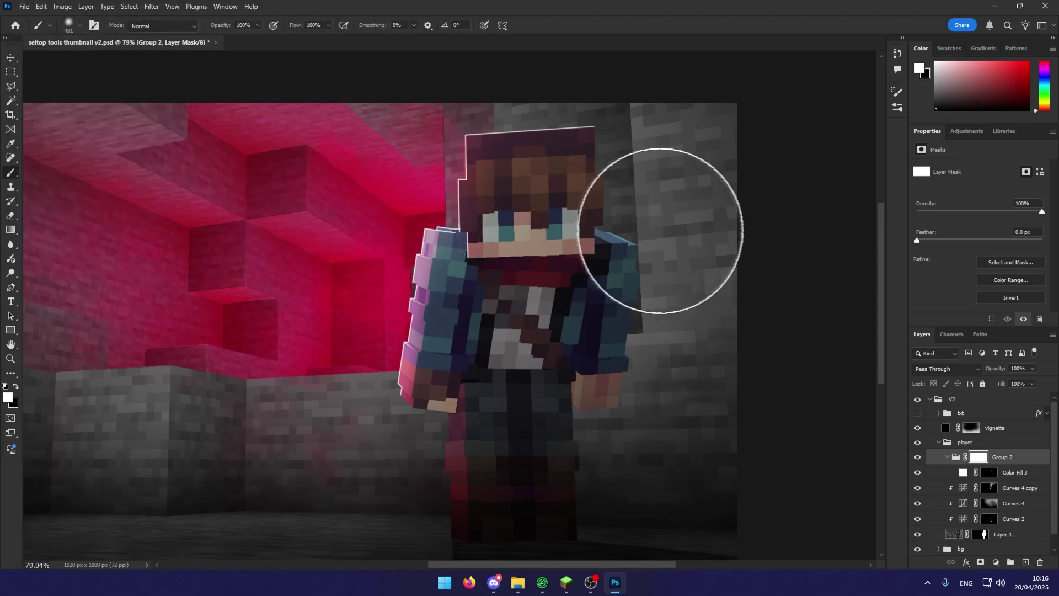
pyautogui.scroll(4, 607, 209)
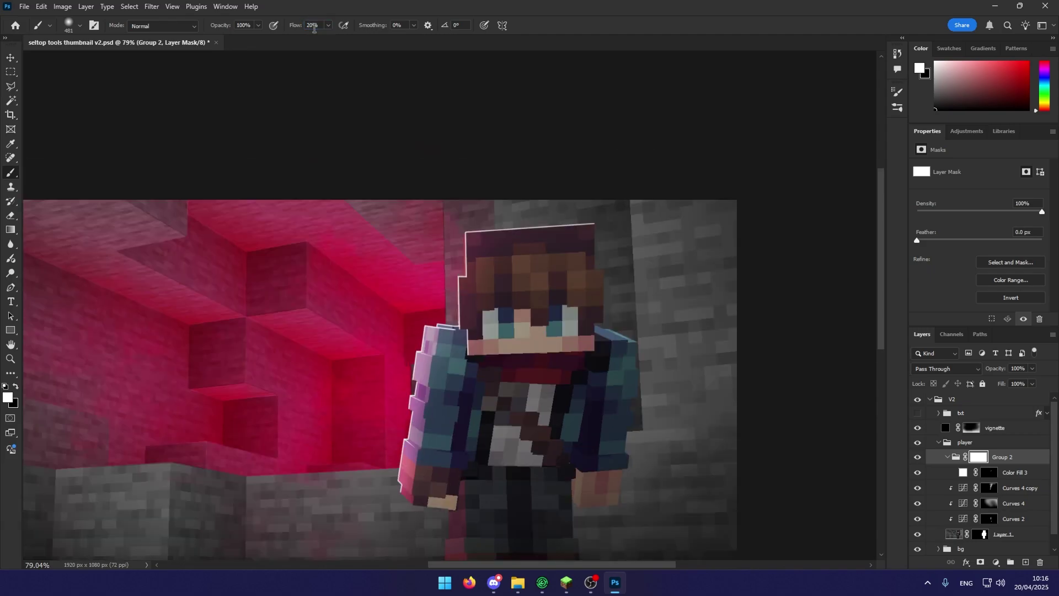
pyautogui.keyDown('alt'); pyautogui.rightClick(515, 246); pyautogui.keyUp('alt')
pyautogui.press('x')
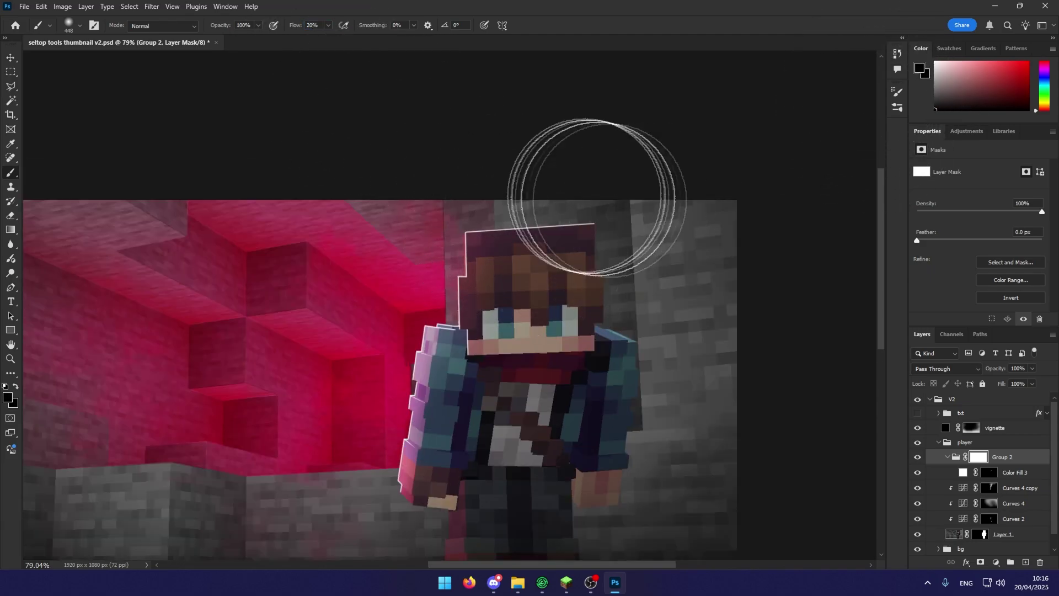
# Shrink the soft brush and paint black on the Group 2 mask to fade the highlight toward the far end of the head's upper edge
pyautogui.scroll(6, 581, 206)
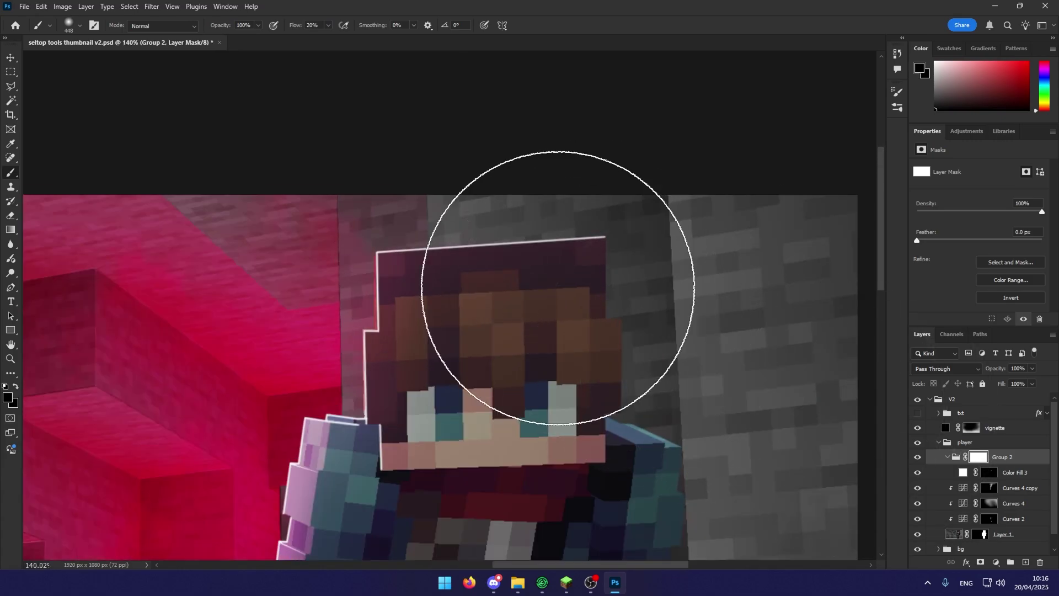
pyautogui.keyDown('alt'); pyautogui.rightClick(576, 284); pyautogui.keyUp('alt')
pyautogui.keyDown('alt'); pyautogui.rightClick(600, 252); pyautogui.keyUp('alt')
pyautogui.moveTo(655, 244); pyautogui.dragTo(599, 228)
pyautogui.scroll(-3, 449, 283)
# Reduce the brush further and paint black on the Group 2 mask to soften the highlights around the shoulder and beside the face
pyautogui.keyDown('alt'); pyautogui.rightClick(451, 355); pyautogui.keyUp('alt')
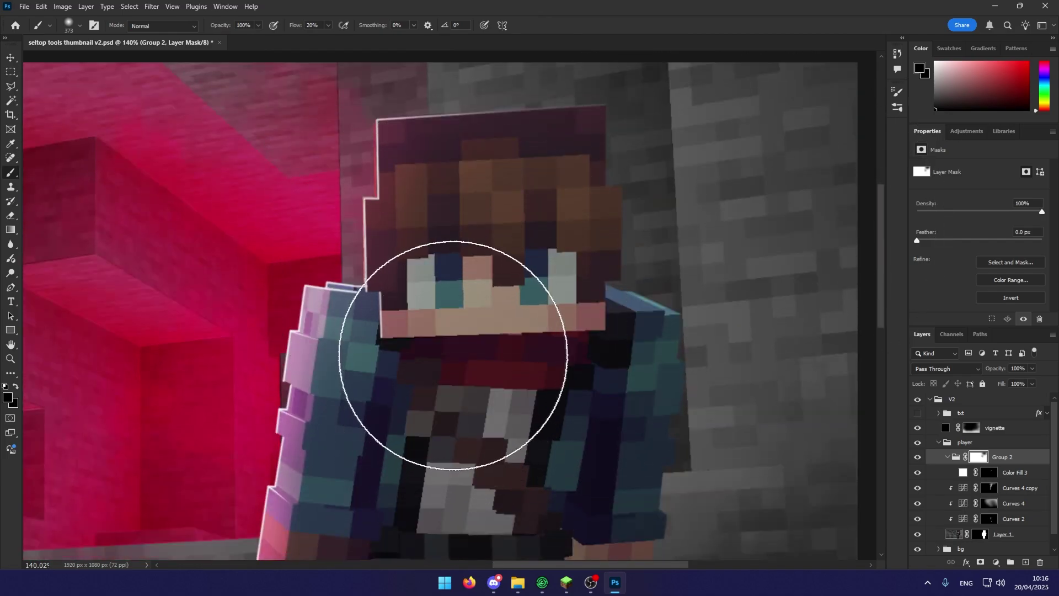
pyautogui.moveTo(452, 355); pyautogui.dragTo(457, 336)
pyautogui.scroll(-4, 458, 336)
pyautogui.moveTo(382, 343); pyautogui.dragTo(453, 297)
pyautogui.press('x')
pyautogui.scroll(-4, 454, 298)
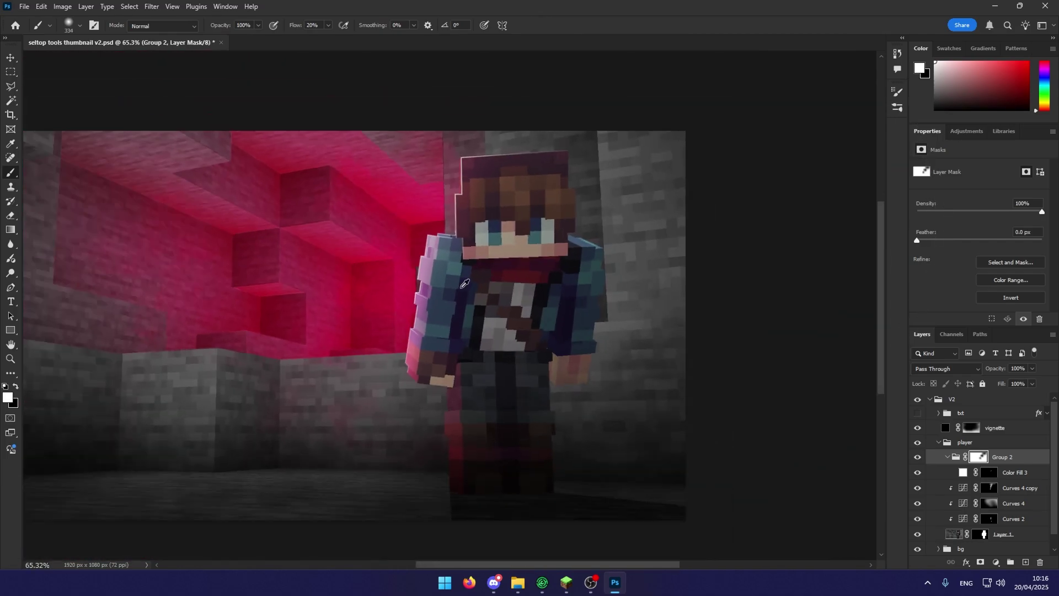
# Shrink the brush for detail work around the hand and cuff, with black as the foreground colour
pyautogui.scroll(5, 414, 356)
pyautogui.keyDown('alt'); pyautogui.rightClick(422, 365); pyautogui.keyUp('alt')
pyautogui.scroll(11, 411, 395)
pyautogui.scroll(-3, 416, 397)
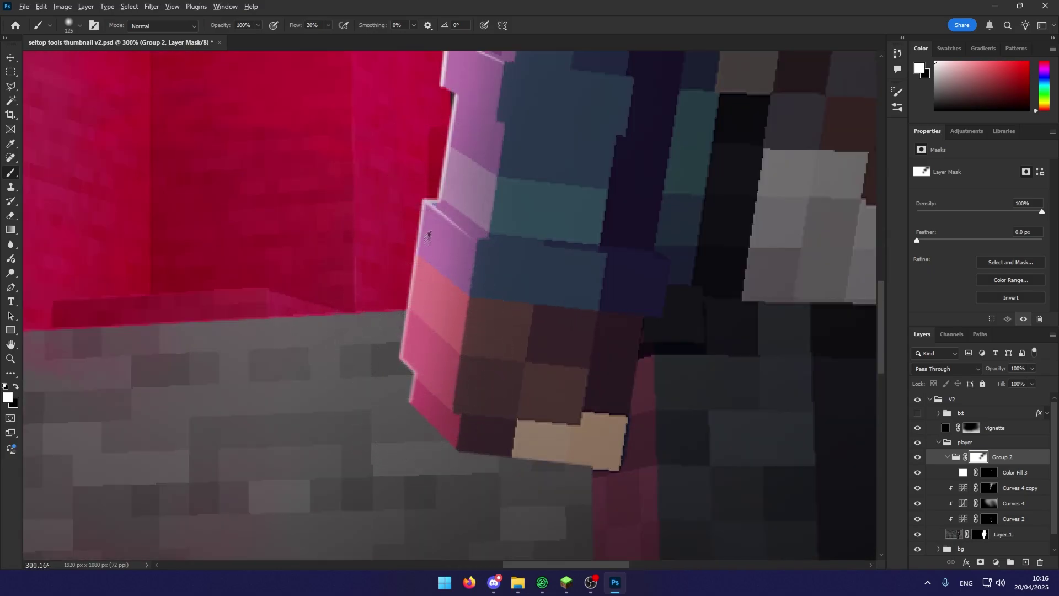
pyautogui.press('x')
pyautogui.keyDown('alt'); pyautogui.rightClick(491, 329); pyautogui.keyUp('alt')
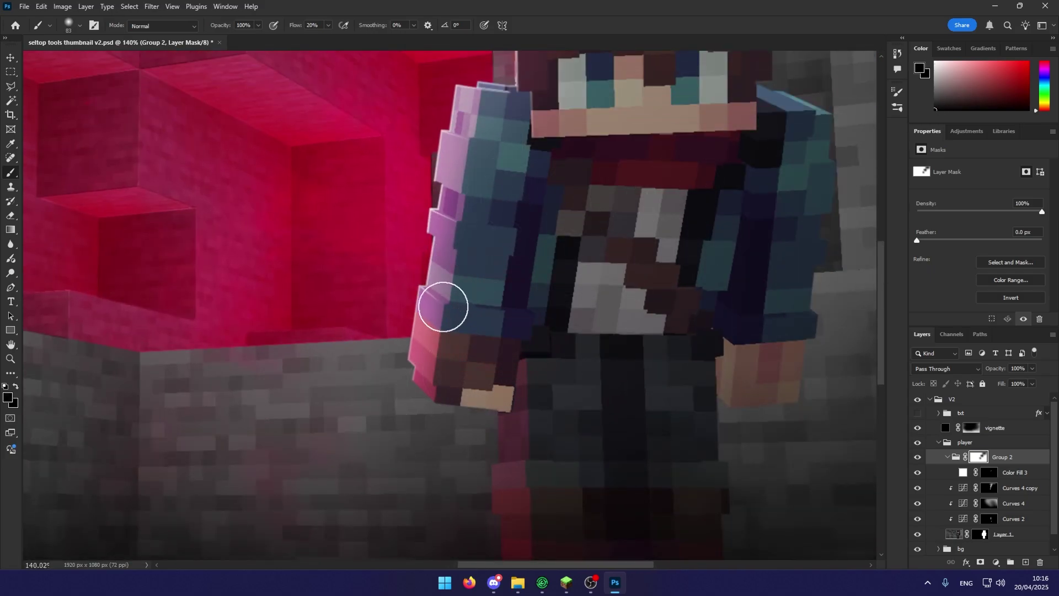
# Add a pink (ffadbb) solid colour fill layer above Color Fill 3 and clip it to that layer
pyautogui.click(963, 472)
pyautogui.scroll(-4, 552, 390)
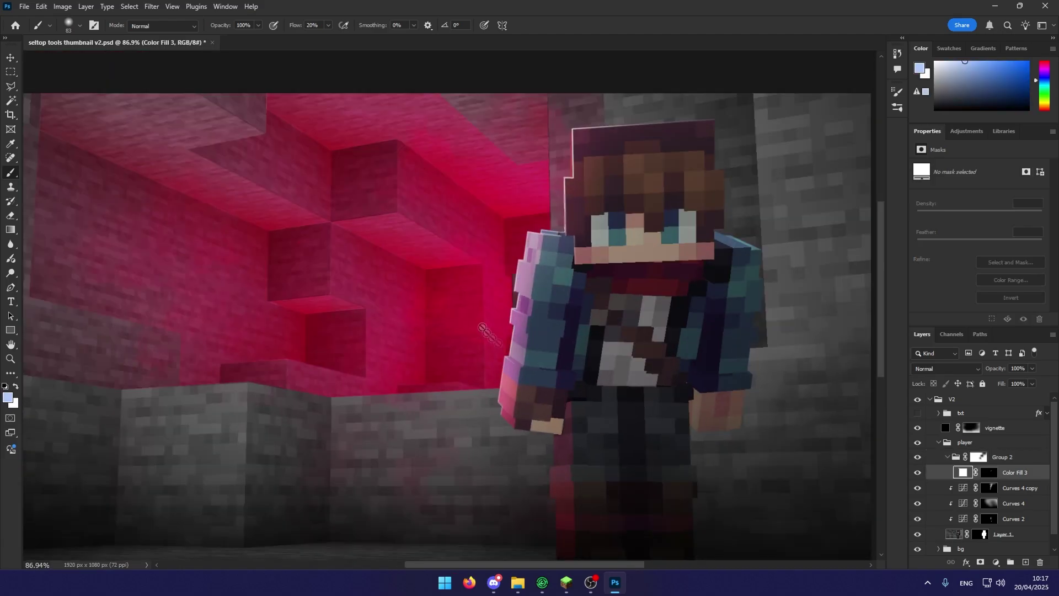
pyautogui.scroll(4, 513, 300)
pyautogui.scroll(-13, 484, 361)
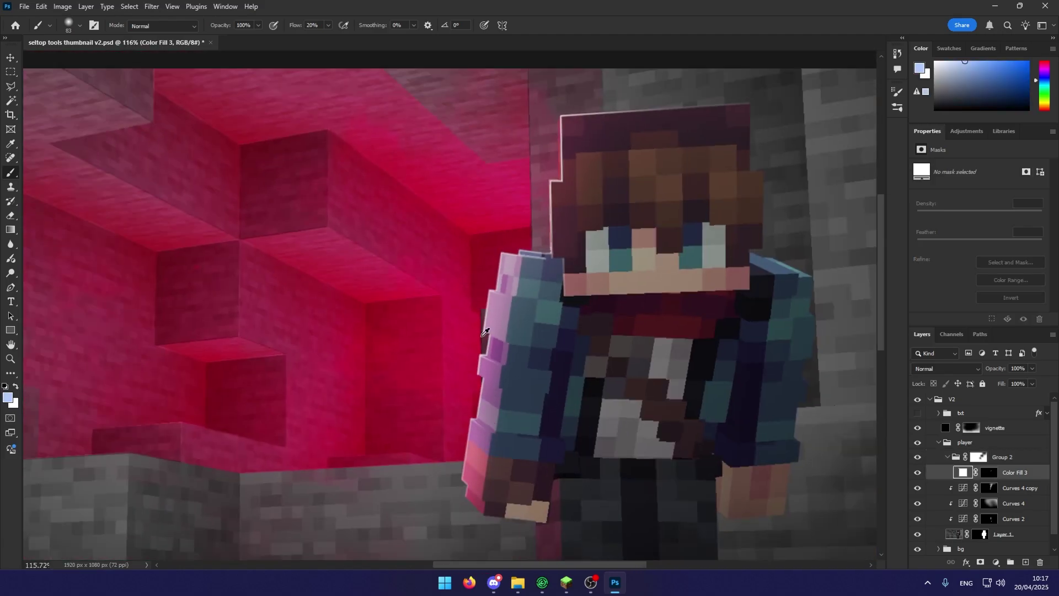
pyautogui.scroll(-1, 485, 334)
pyautogui.scroll(3, 486, 338)
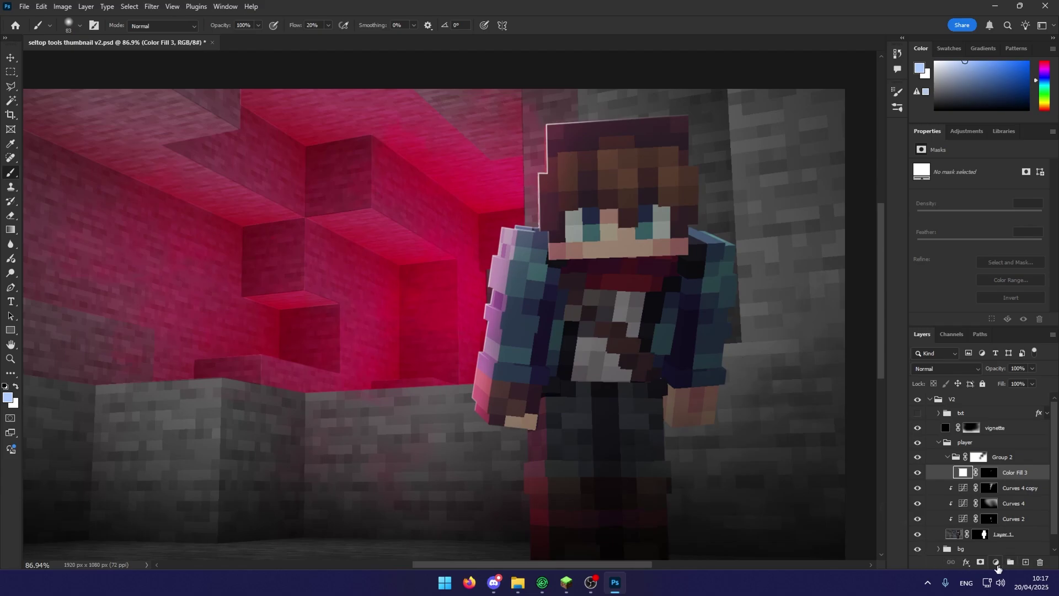
pyautogui.click(996, 562)
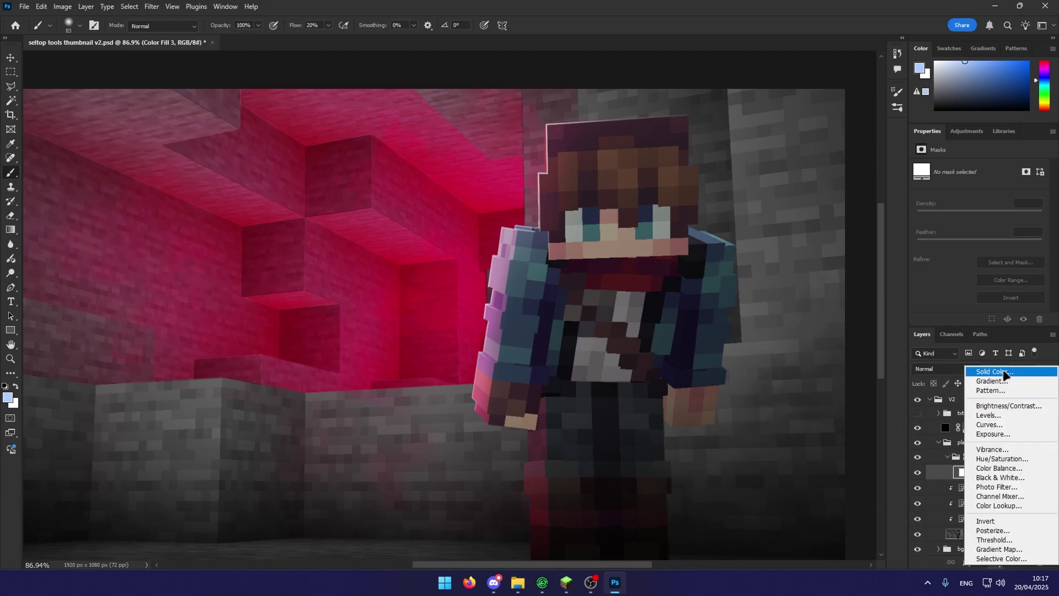
pyautogui.click(1003, 373)
pyautogui.click(869, 232)
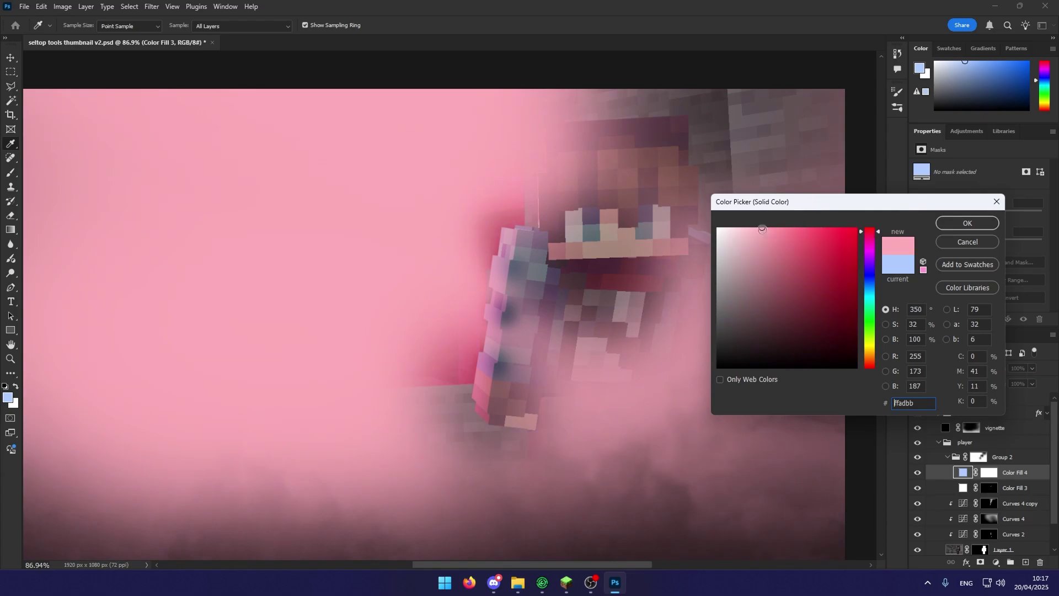
pyautogui.click(953, 224)
pyautogui.keyDown('alt'); pyautogui.click(1017, 479); pyautogui.keyUp('alt')
# Paint black on the Color Fill 4 mask along the arm and head edges to bring back part of the white highlight
pyautogui.click(998, 474)
pyautogui.scroll(1, 705, 451)
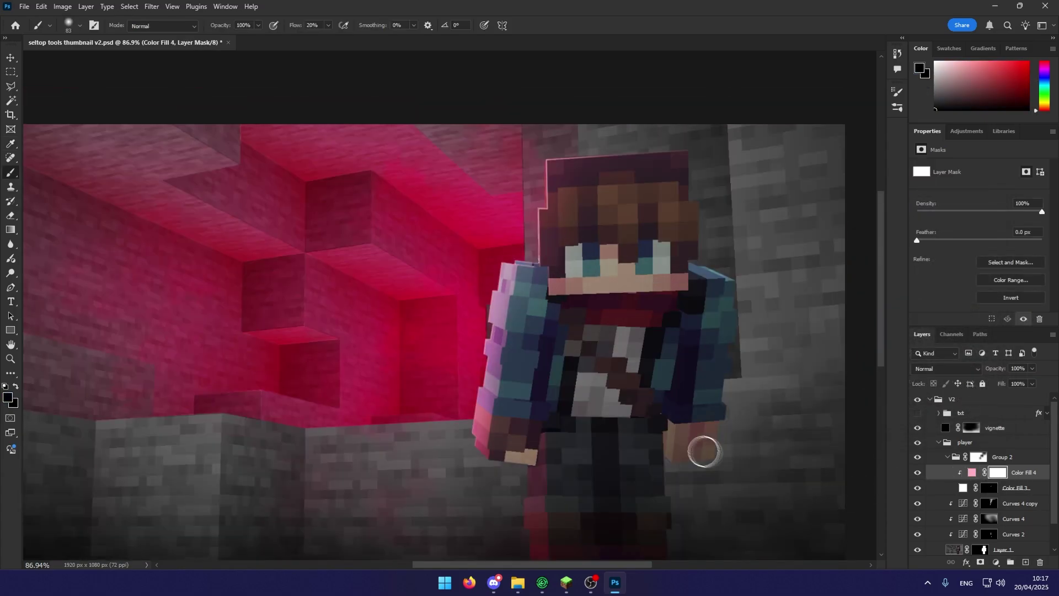
pyautogui.scroll(10, 507, 320)
pyautogui.moveTo(390, 218)
pyautogui.mouseDown()
pyautogui.moveTo(480, 246)
pyautogui.moveTo(449, 275)
pyautogui.moveTo(495, 276)
pyautogui.moveTo(438, 414)
pyautogui.mouseUp()
pyautogui.scroll(-2, 491, 282)
pyautogui.scroll(-7, 457, 368)
pyautogui.press('x')
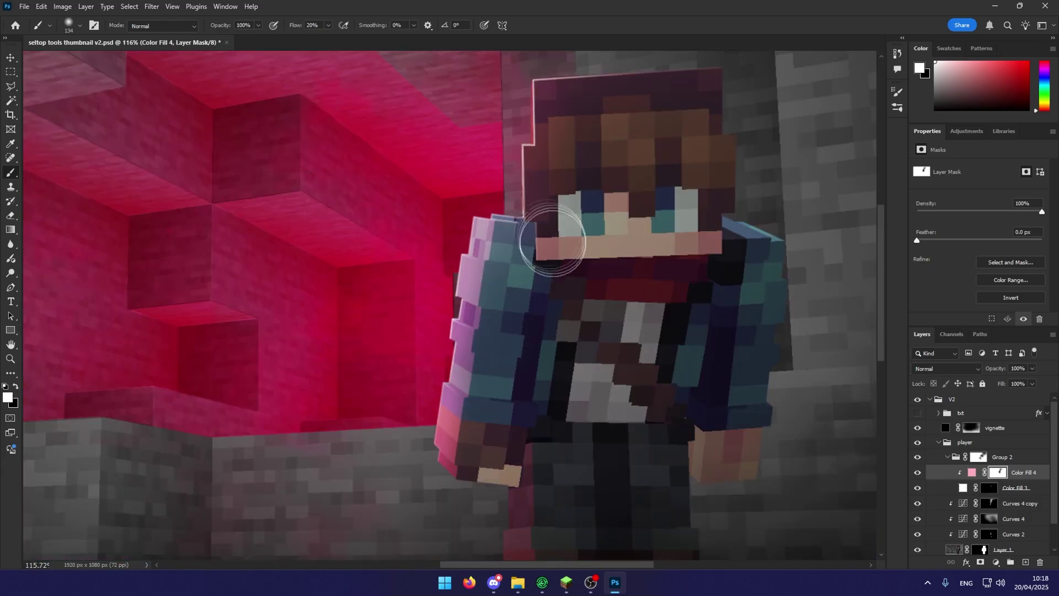
# Preview the image in greyscale and enlarge the brush around the upper sleeve to judge the brightness of the rim highlights
pyautogui.scroll(3, 501, 253)
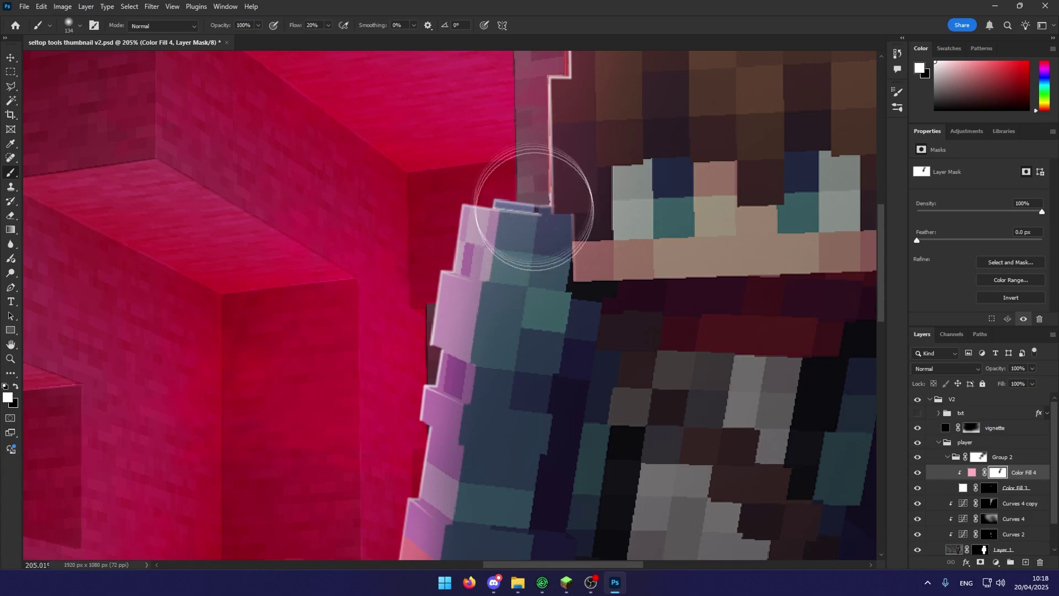
pyautogui.scroll(2, 521, 255)
pyautogui.hotkey('ctrl', 'y')
pyautogui.press(']')
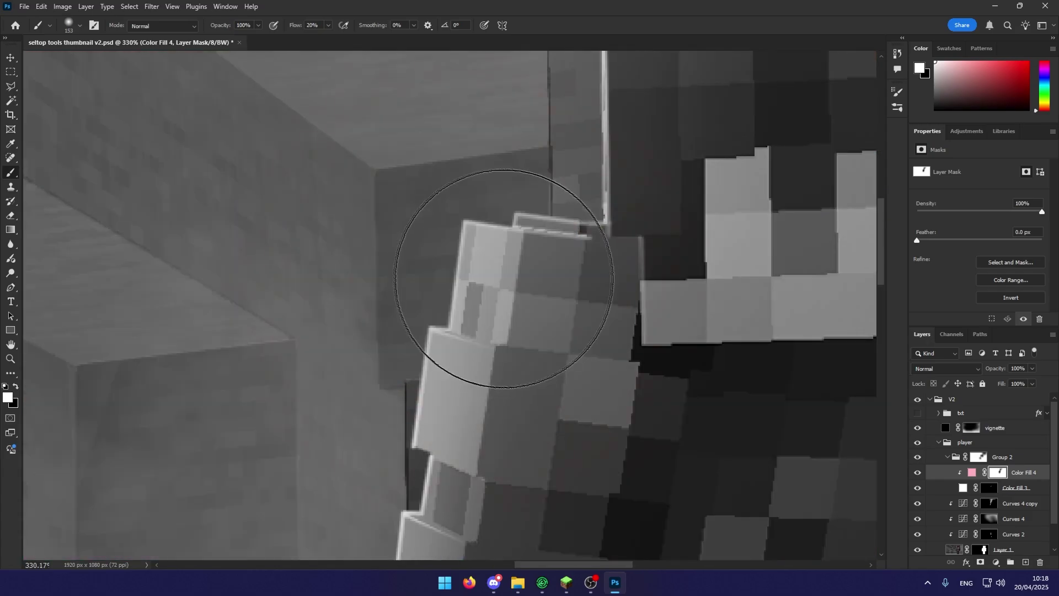
pyautogui.keyDown('alt'); pyautogui.click(490, 279); pyautogui.keyUp('alt')
pyautogui.moveTo(491, 279); pyautogui.dragTo(509, 279)
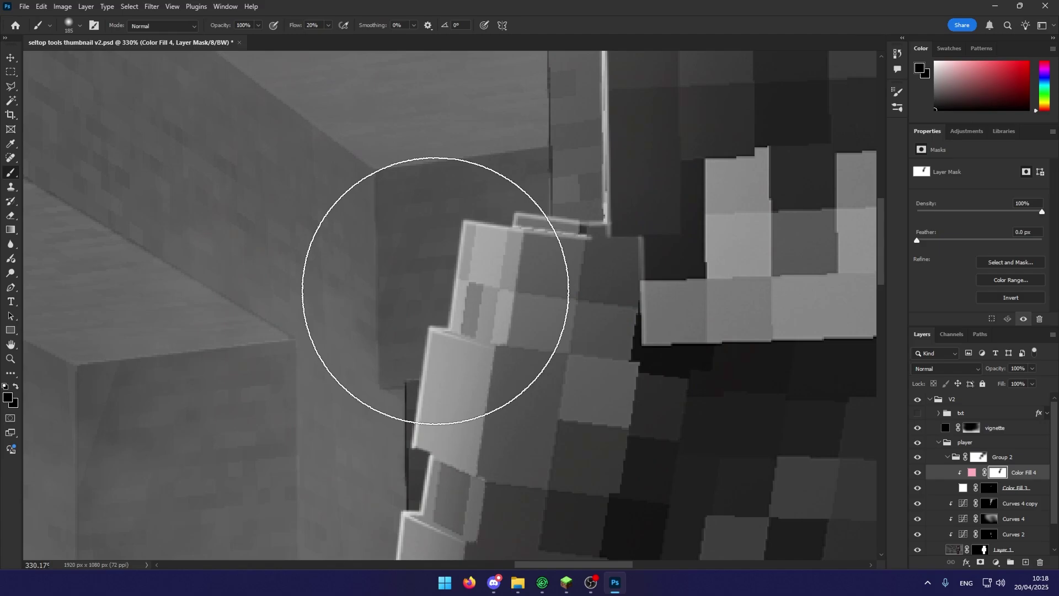
pyautogui.scroll(-5, 534, 259)
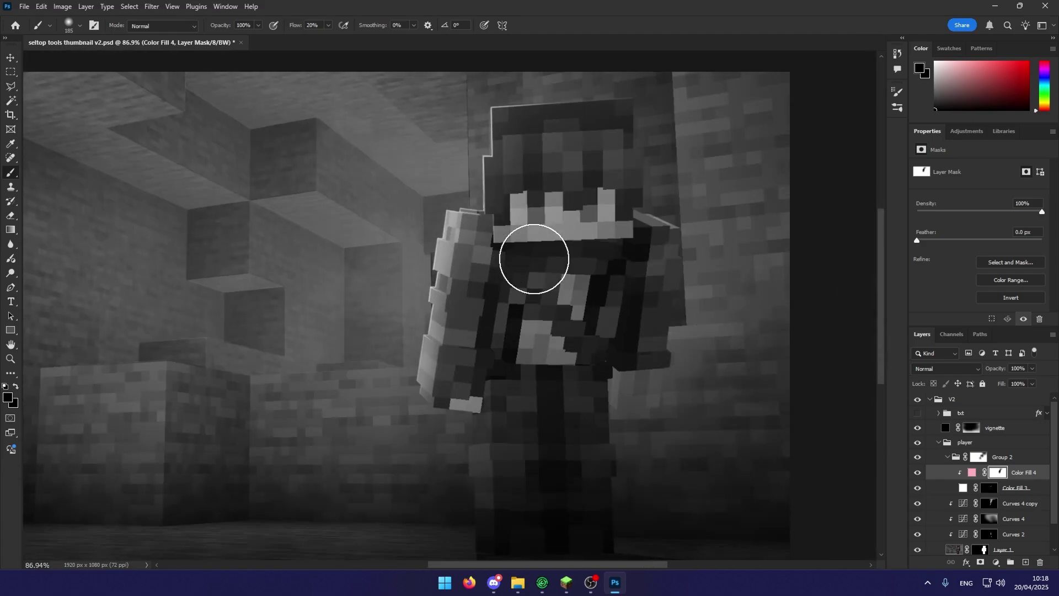
# Switch to the Group 2 mask with a 312 px brush, undo the last change and return to the full-colour view
pyautogui.scroll(-1, 518, 260)
pyautogui.scroll(7, 438, 331)
pyautogui.scroll(-5, 488, 326)
pyautogui.scroll(8, 513, 177)
pyautogui.hotkey('ctrl', 'z')
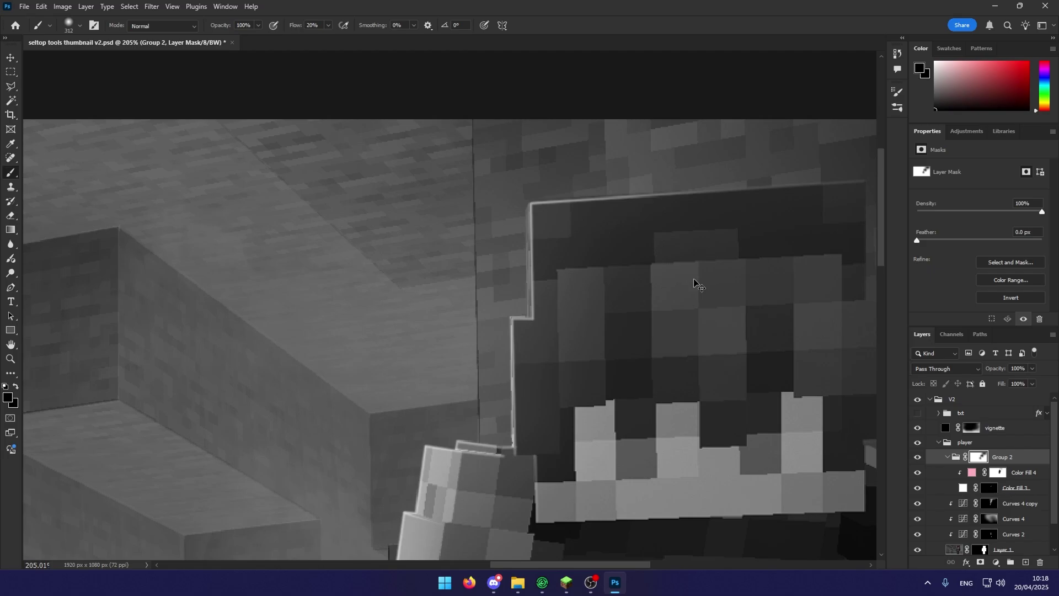
pyautogui.hotkey('ctrl', 'y')
pyautogui.scroll(-14, 551, 309)
pyautogui.scroll(6, 561, 331)
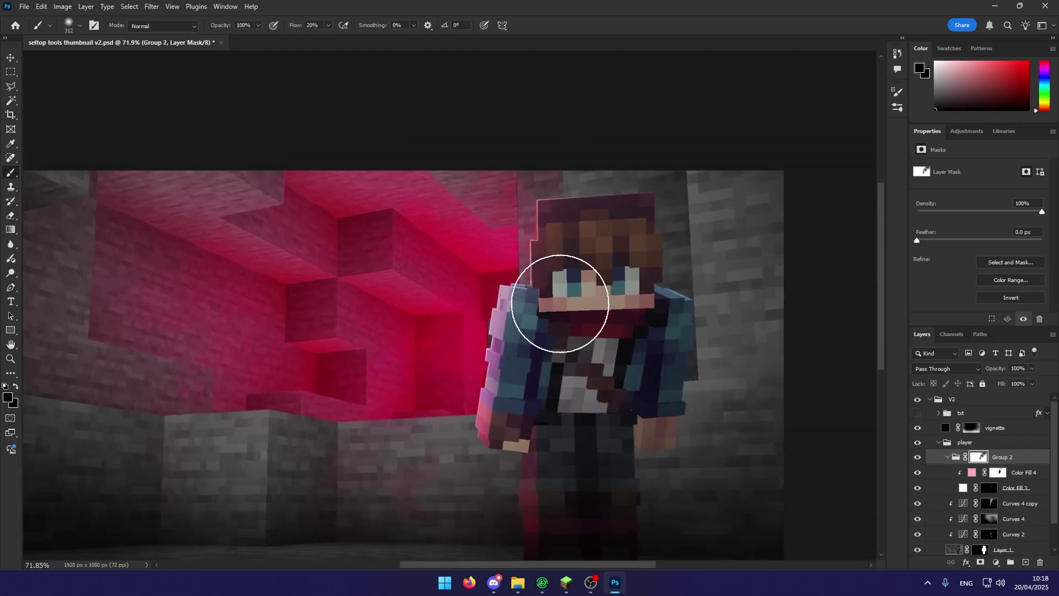
pyautogui.scroll(-1, 560, 304)
pyautogui.scroll(-3, 550, 346)
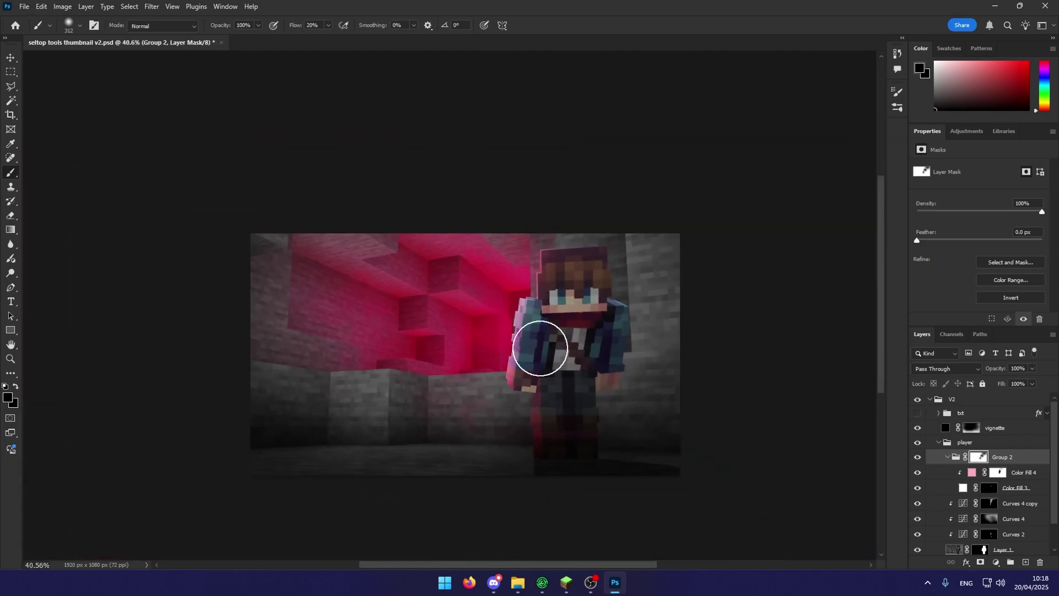